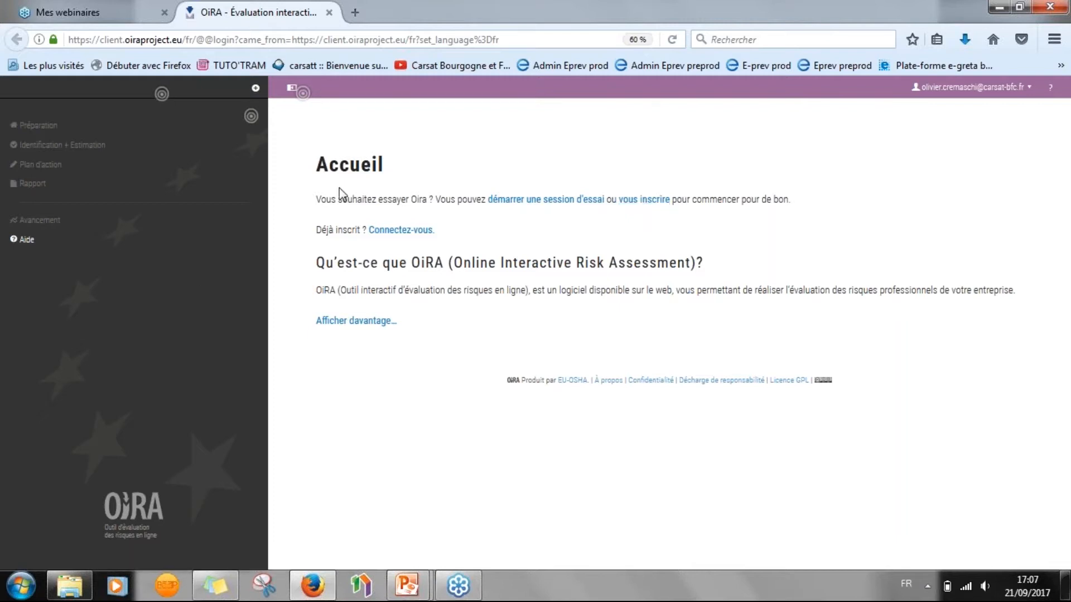
# Open the help page and look through its table of contents and introduction.
pyautogui.click(27, 241)
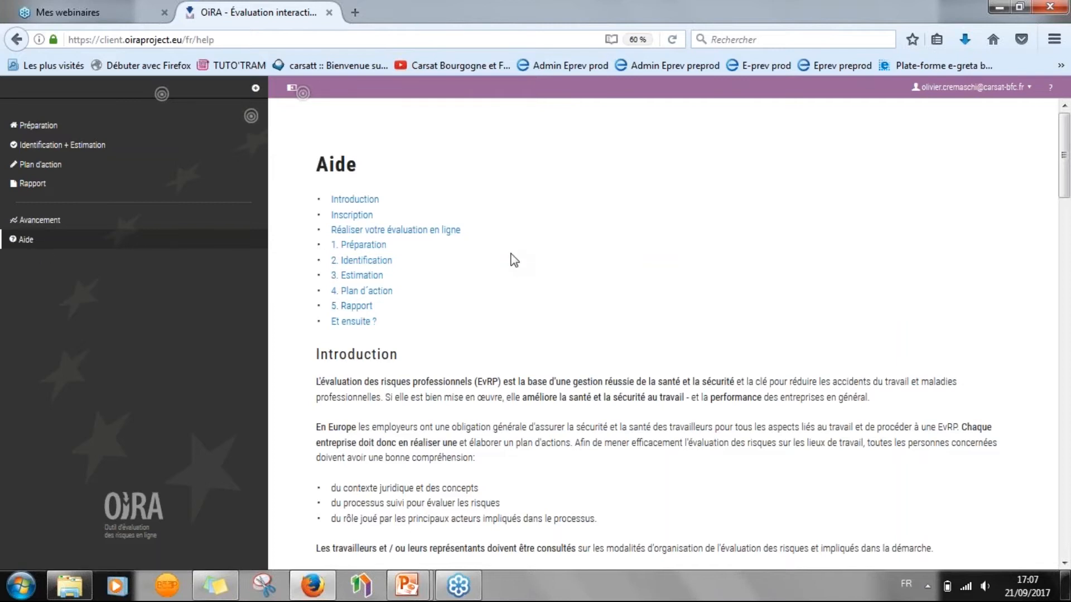
pyautogui.scroll(-5, 510, 261)
pyautogui.scroll(2, 372, 274)
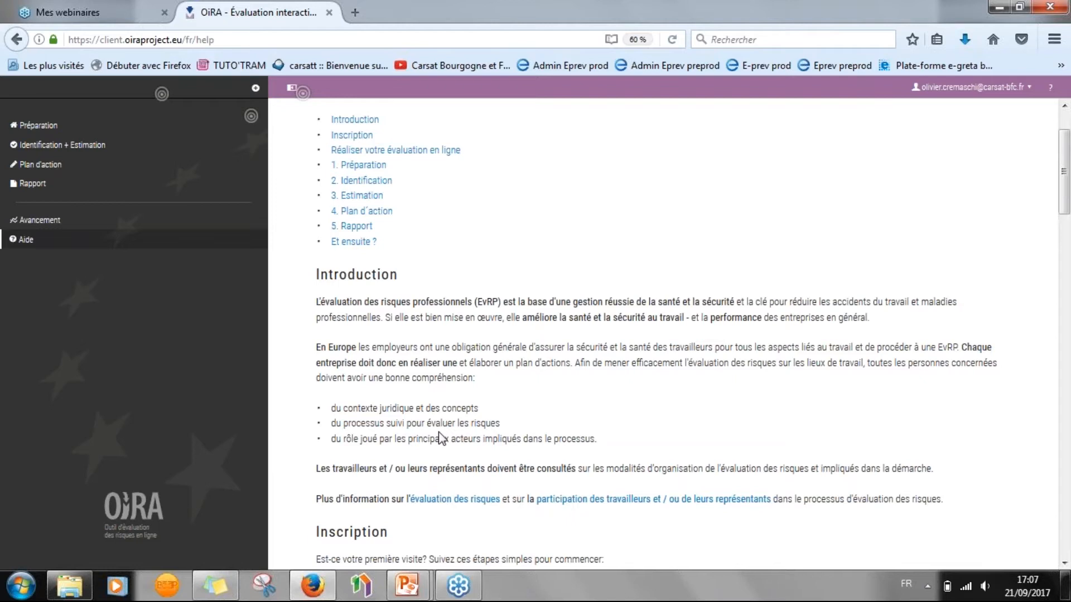
pyautogui.scroll(3, 442, 423)
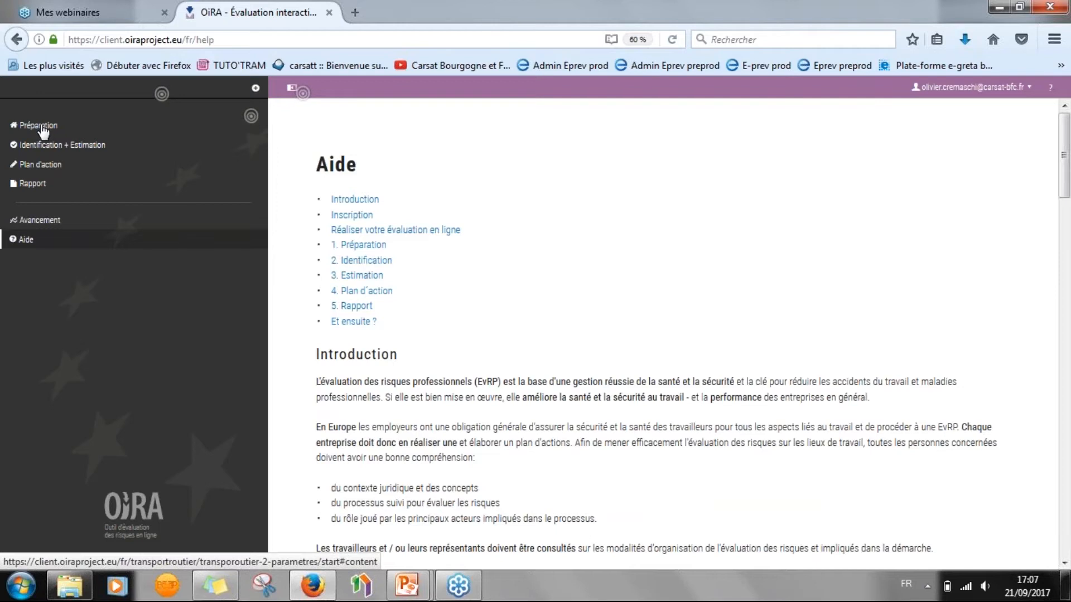
# Go to the preparation stage and open the saved session Webinaire 201709 from the list of earlier sessions.
pyautogui.click(40, 126)
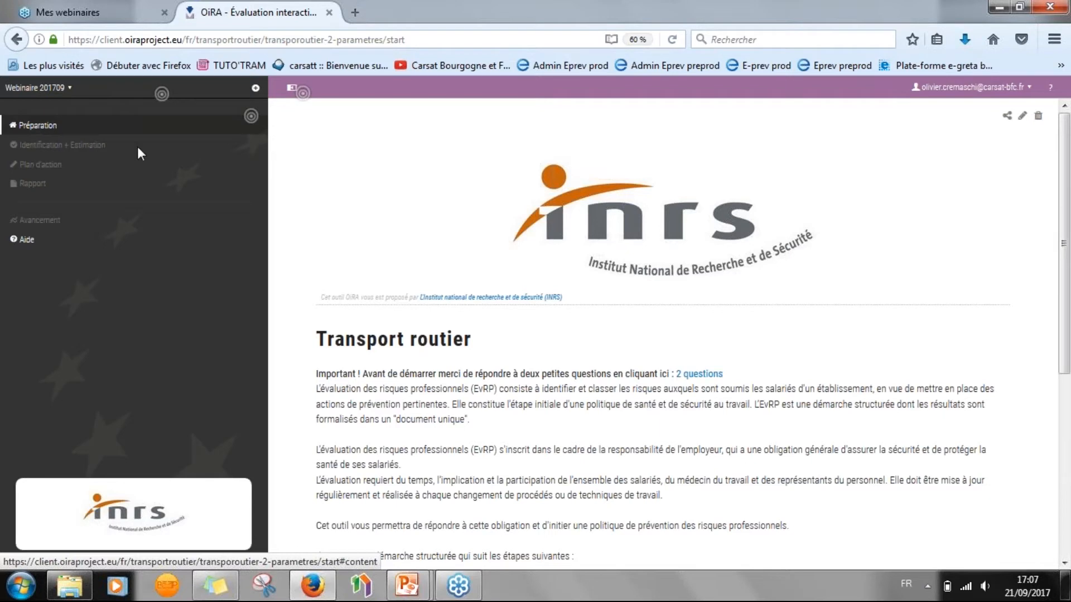
pyautogui.click(39, 88)
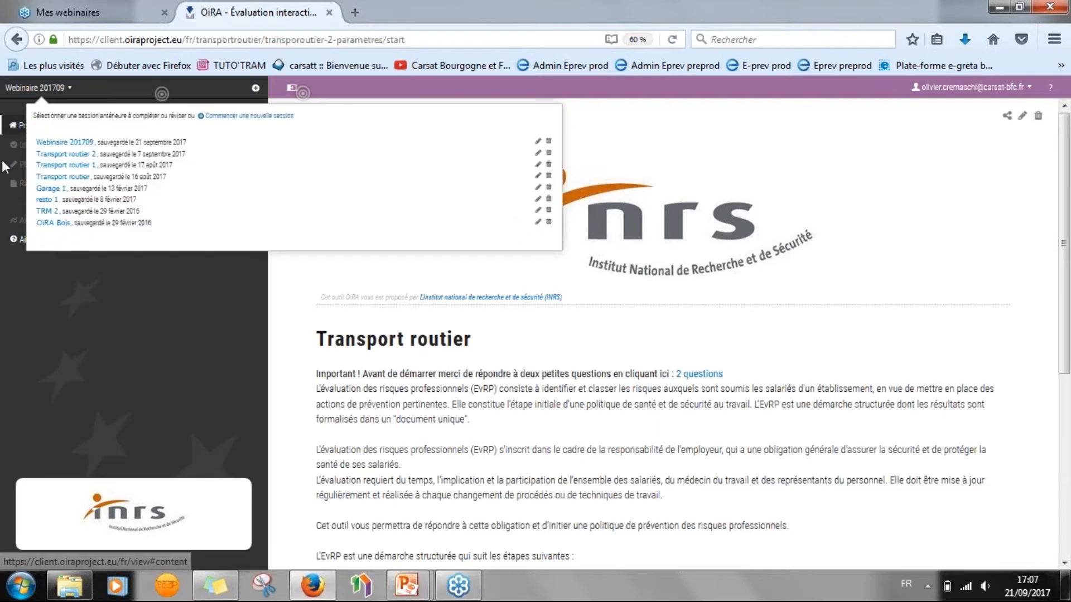
pyautogui.click(72, 145)
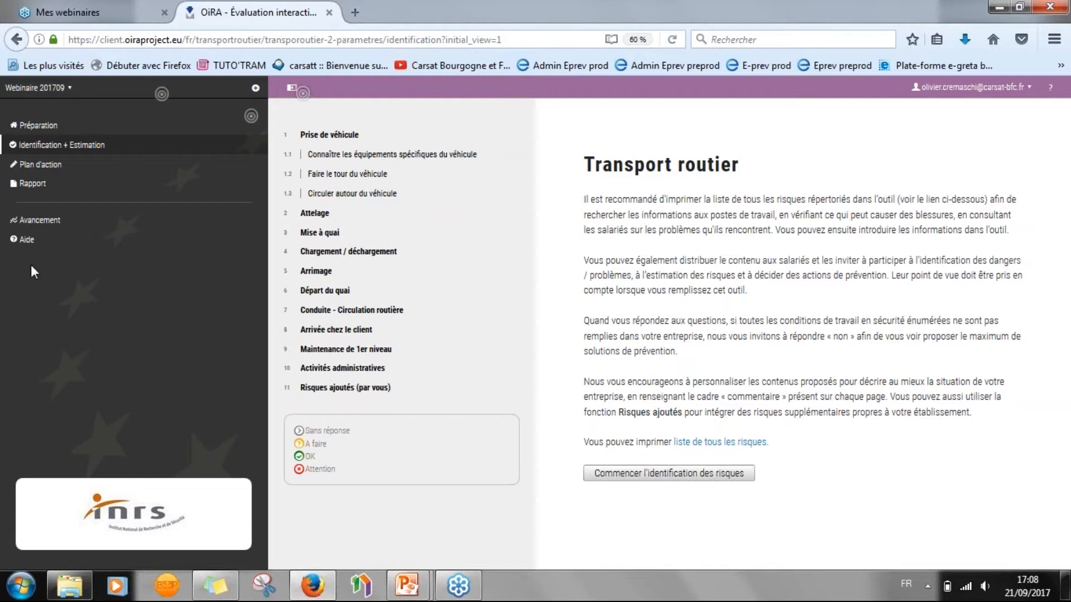
# Return to the preparation stage, read through the Transport routier introduction and start the assessment.
pyautogui.click(53, 139)
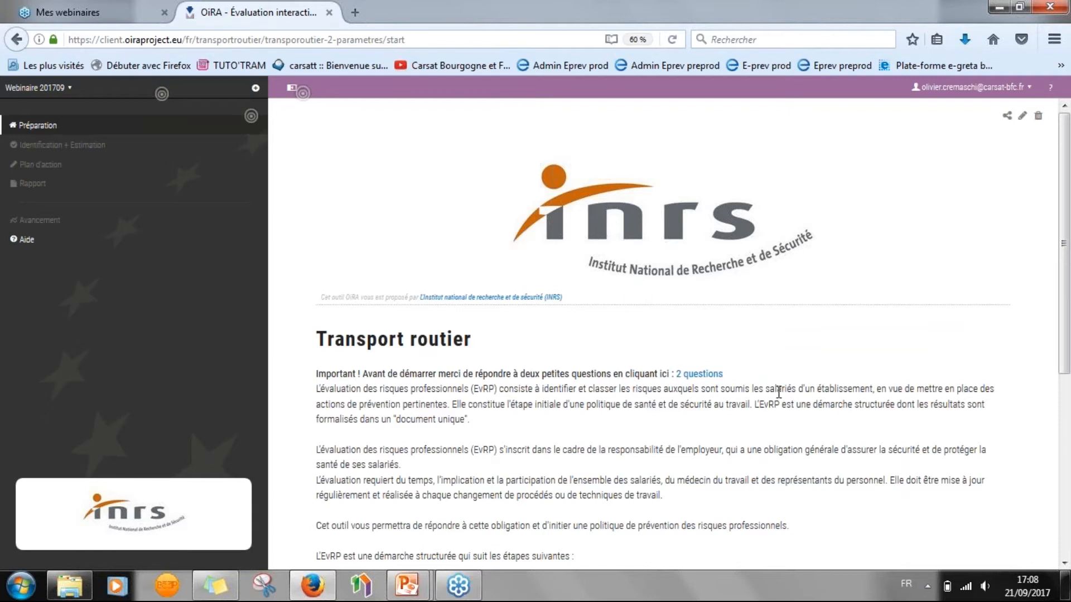
pyautogui.scroll(-3, 779, 395)
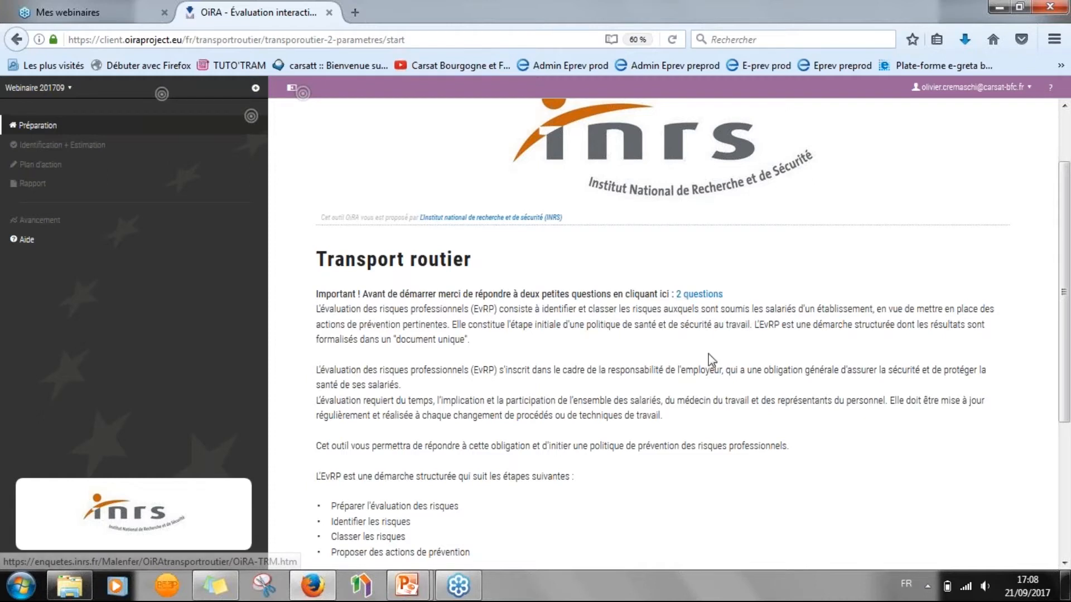
pyautogui.scroll(-3, 716, 368)
pyautogui.scroll(-3, 622, 207)
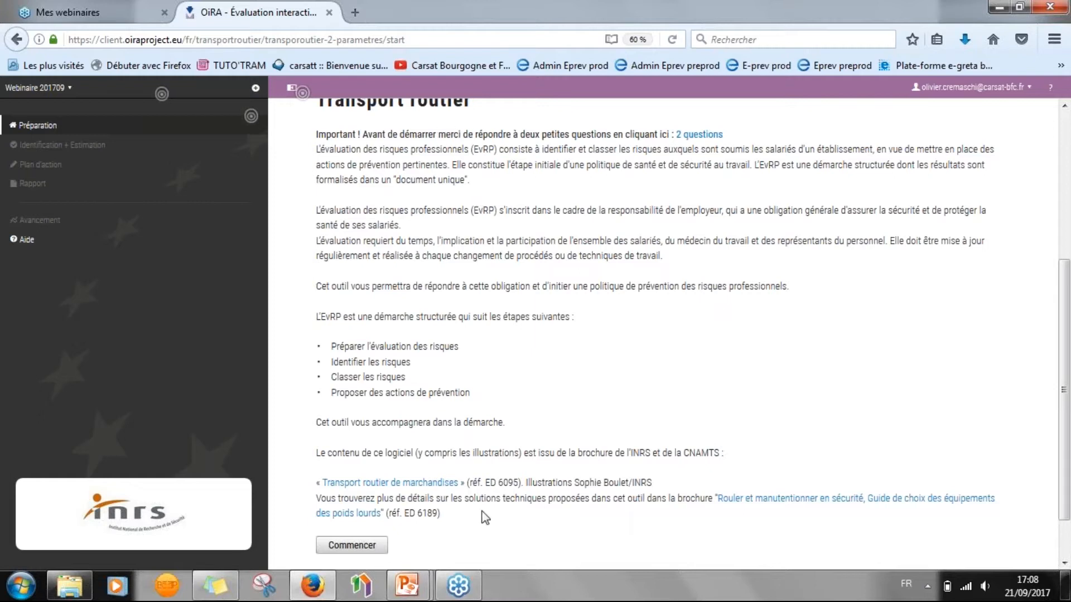
pyautogui.scroll(-2, 358, 496)
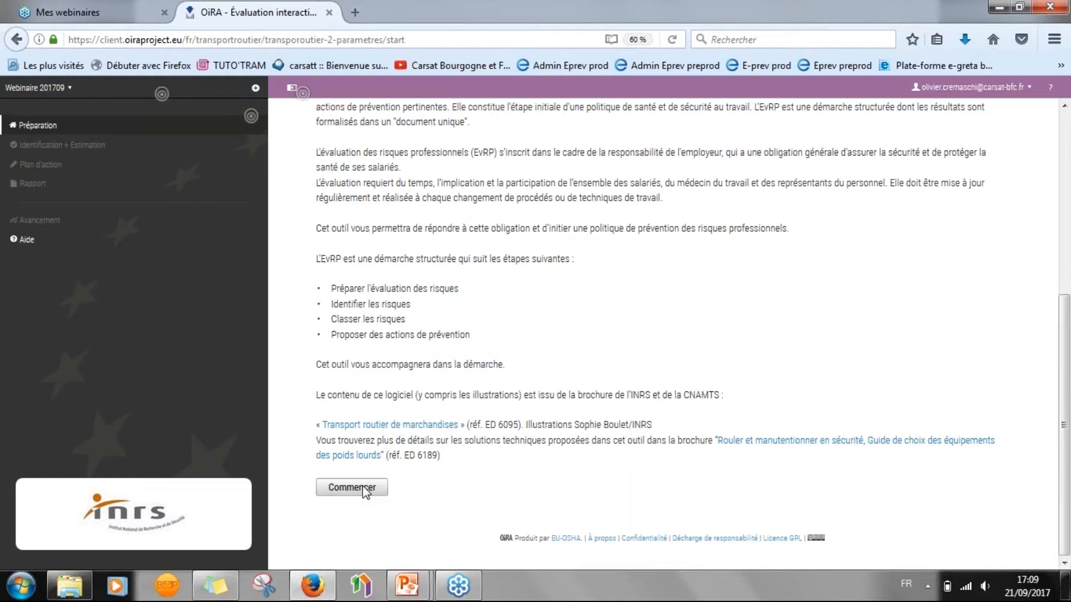
pyautogui.click(363, 486)
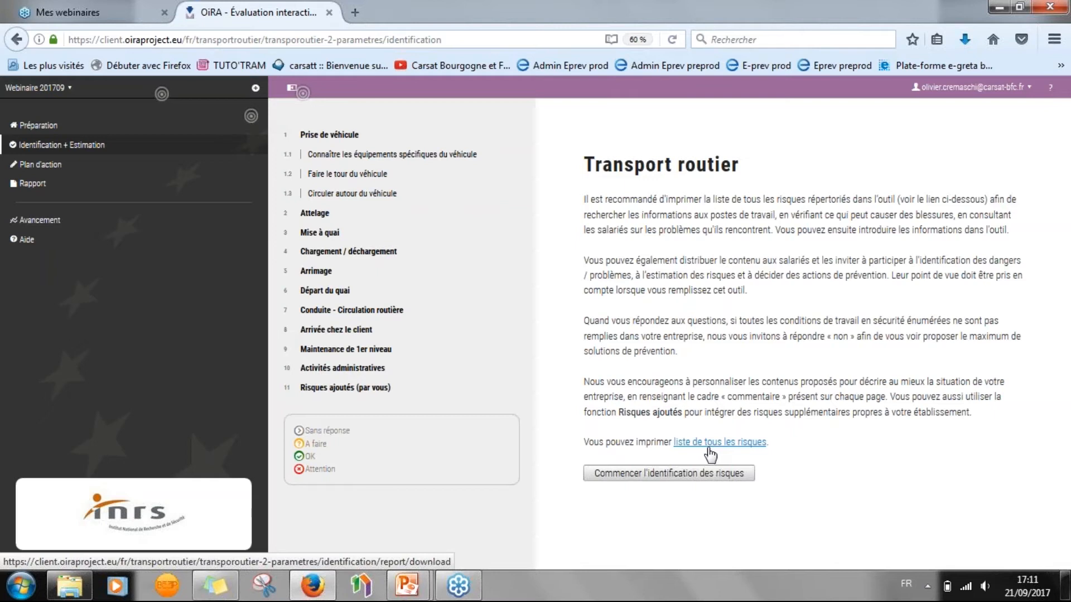
# Start the risk identification and advance through Prise de véhicule to the question on the driver's knowledge of the vehicle's equipment.
pyautogui.click(681, 473)
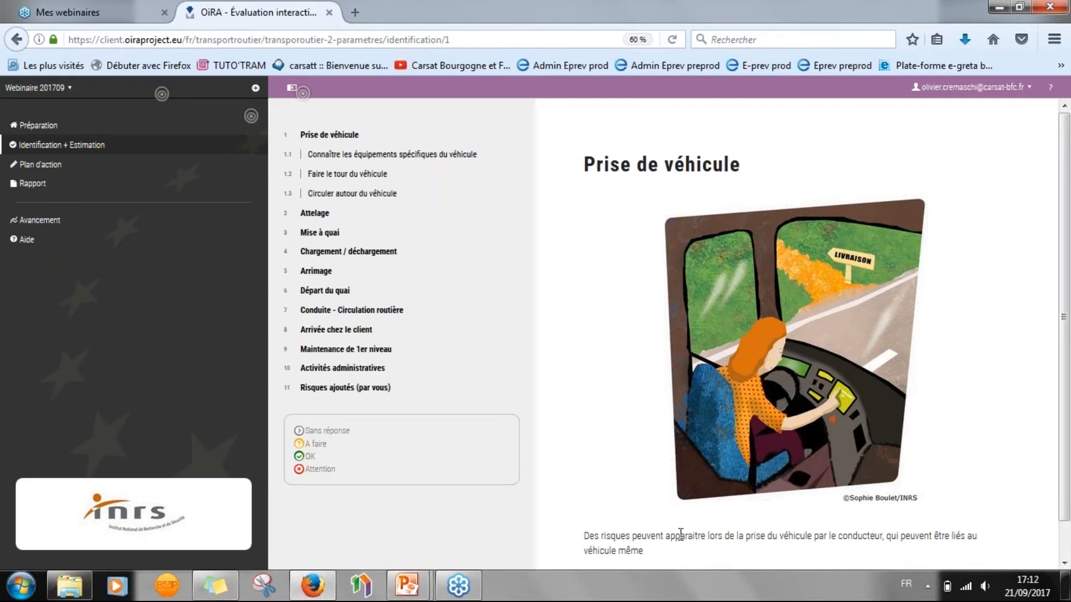
pyautogui.scroll(-1, 638, 512)
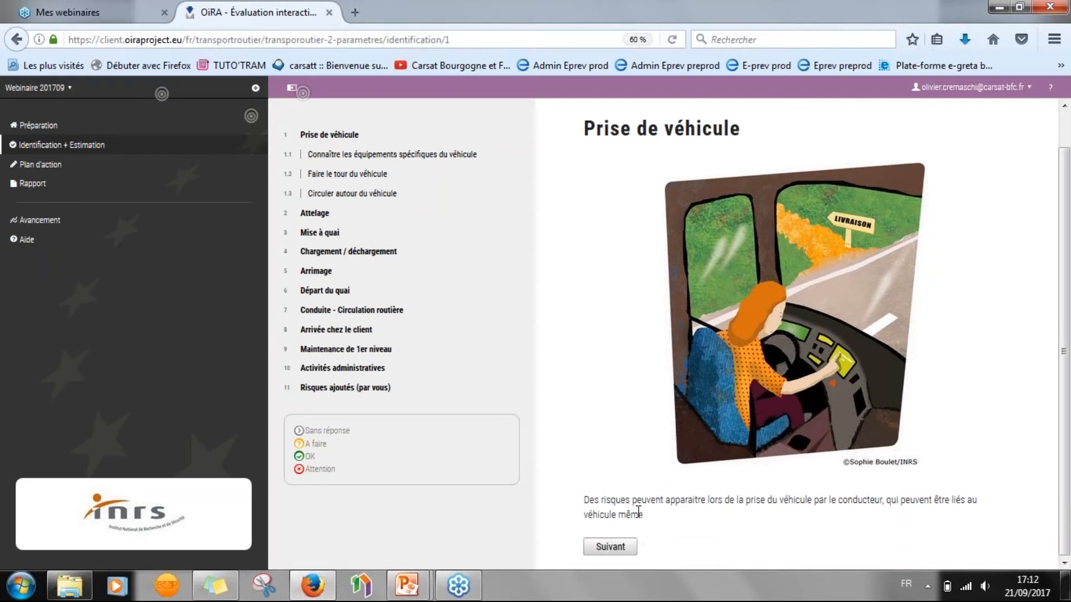
pyautogui.click(611, 547)
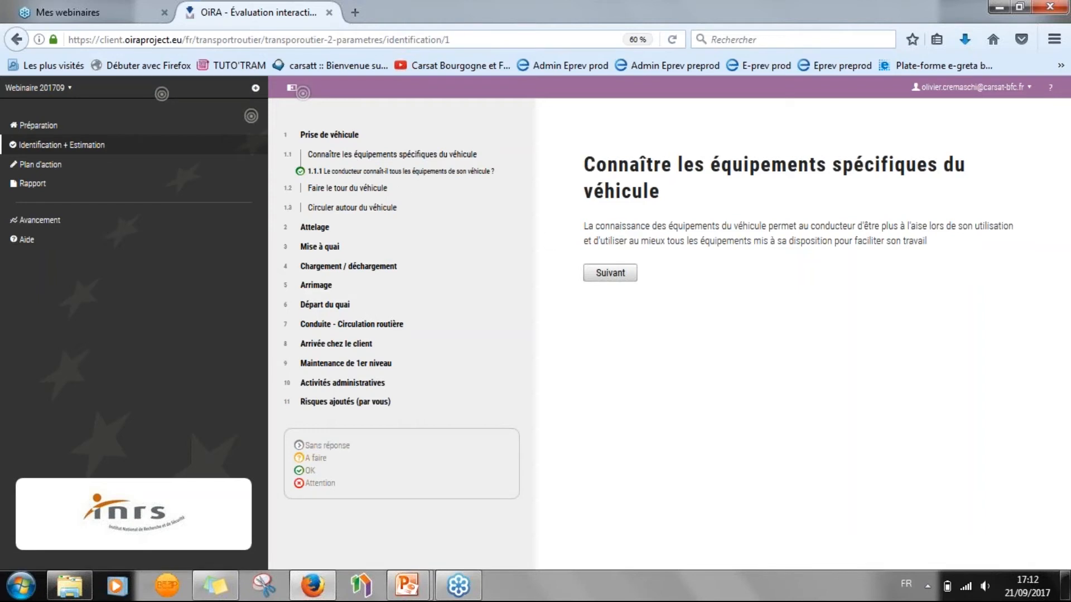
pyautogui.click(611, 274)
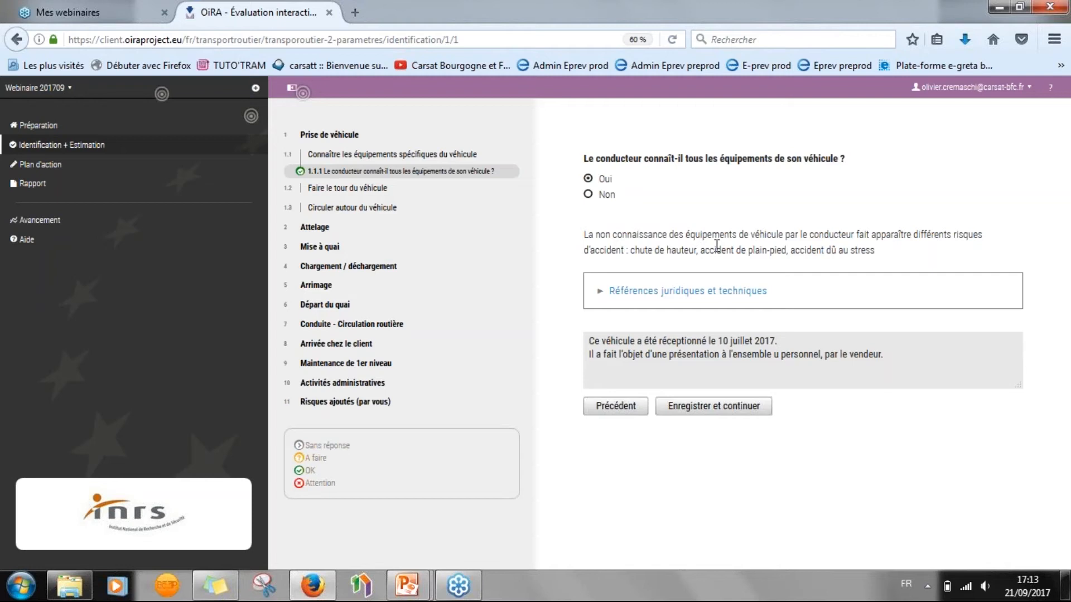
# Check the legal and technical references of question 1.1.1, then save the answer and continue.
pyautogui.click(627, 298)
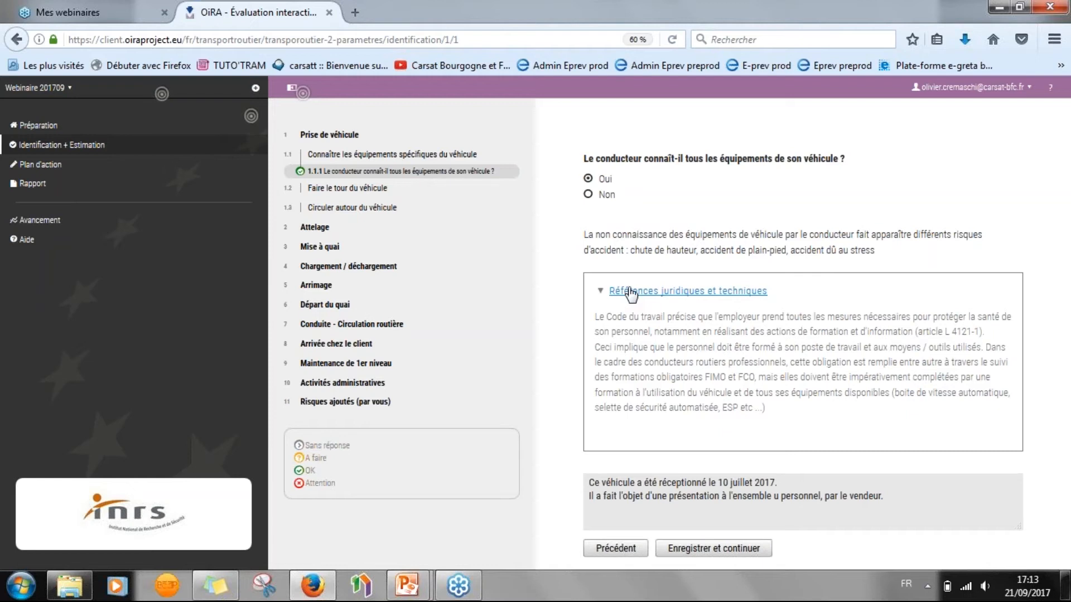
pyautogui.click(602, 293)
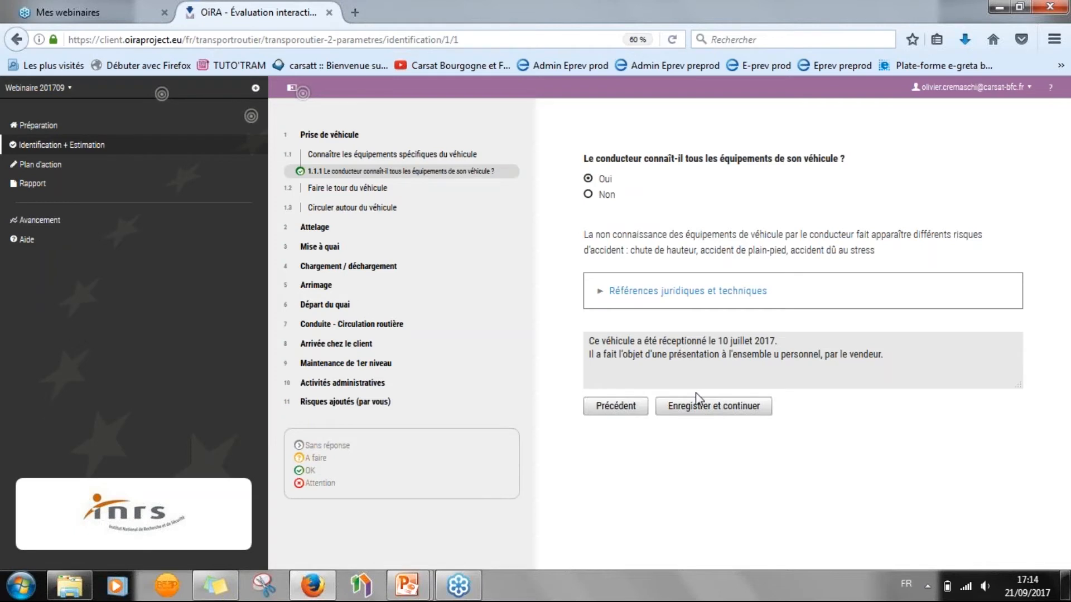
pyautogui.click(701, 408)
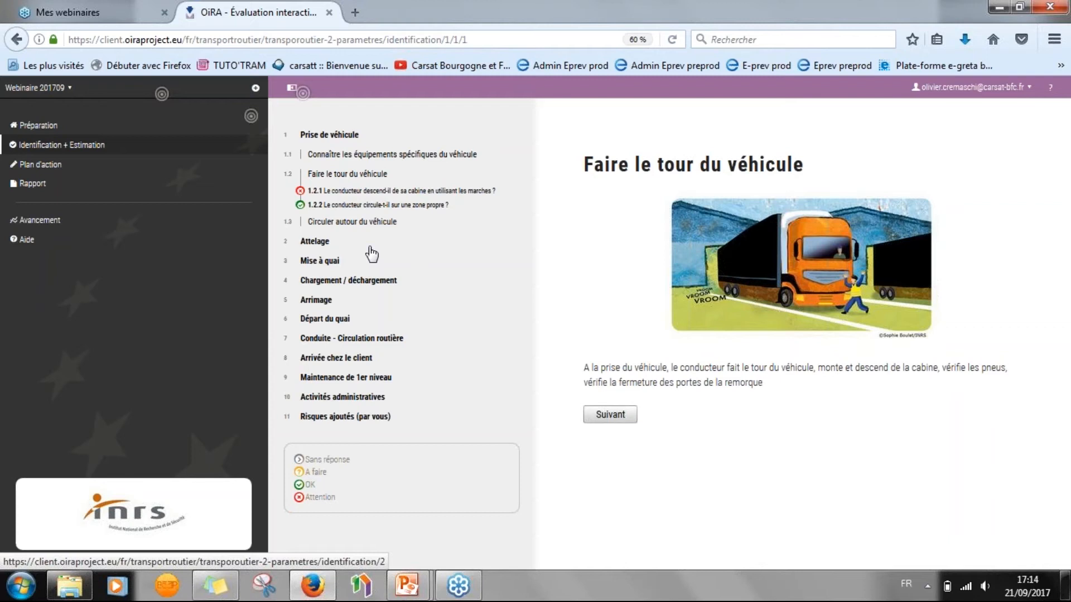
# Review the answers to questions 4.2.1 and 4.2.2 under Bâcher et débâcher in the Chargement / déchargement module.
pyautogui.click(316, 282)
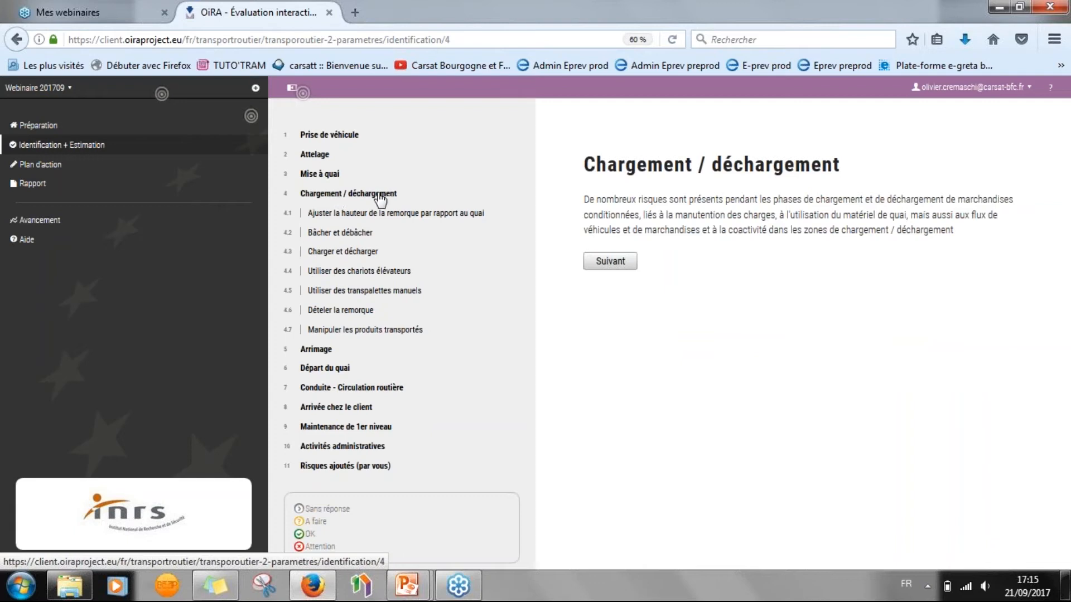
pyautogui.click(320, 234)
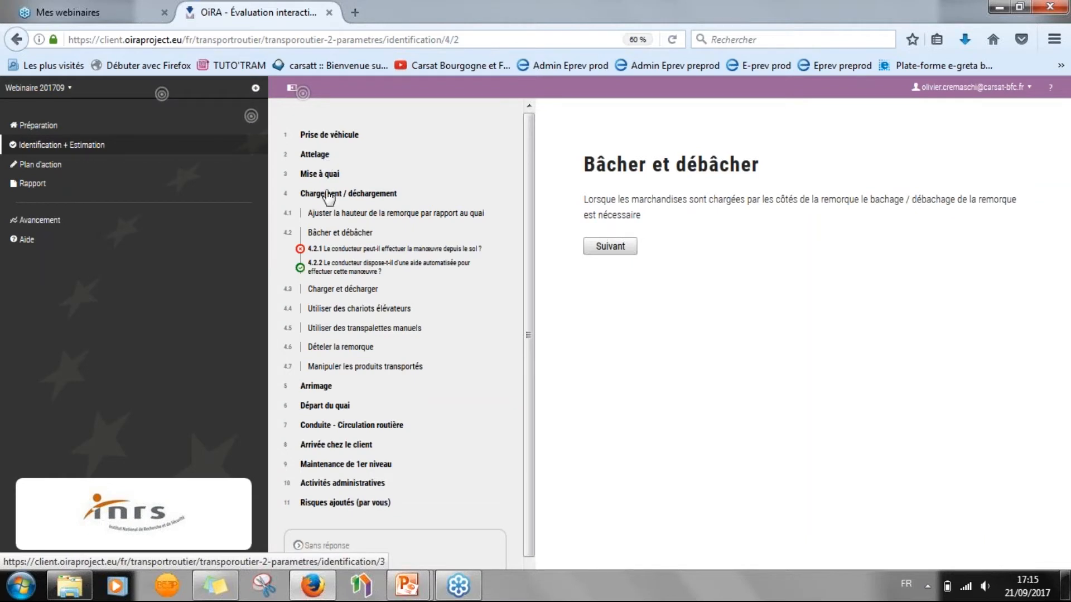
pyautogui.click(360, 252)
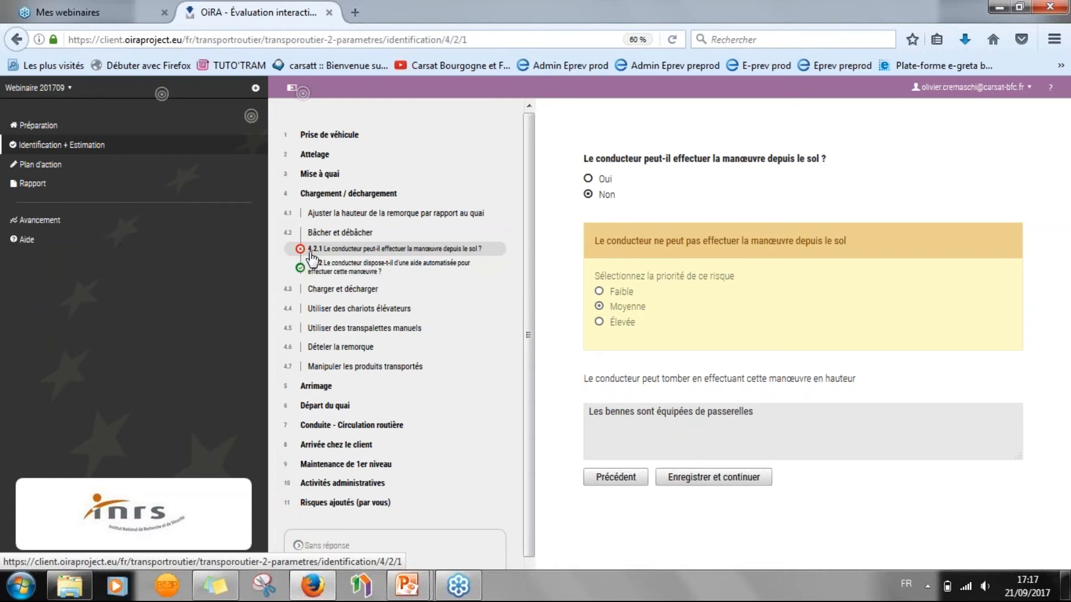
pyautogui.click(331, 271)
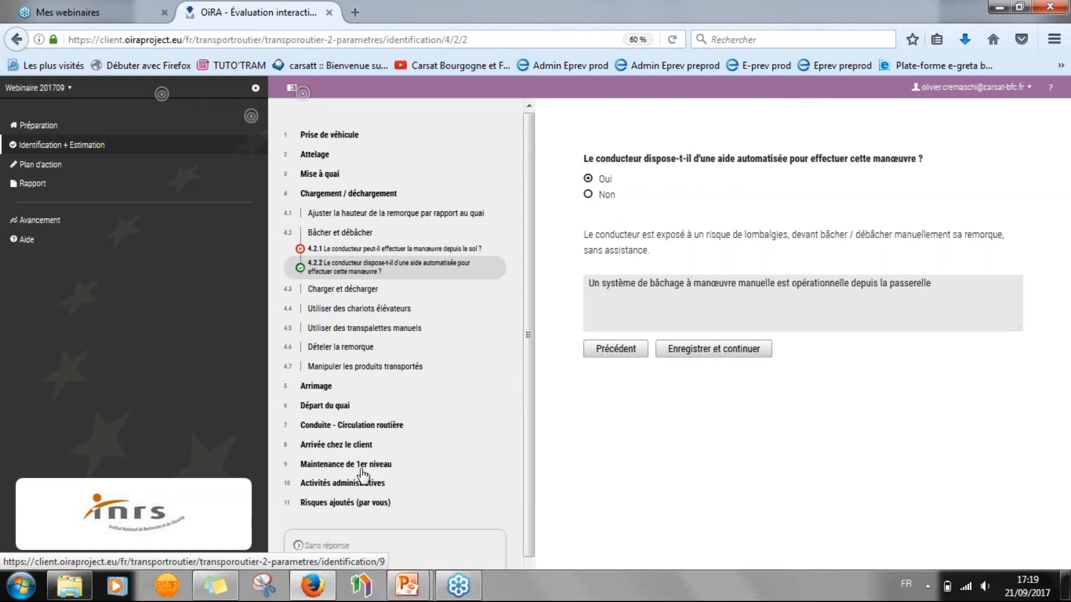
# Open the user-added risks and set the priority of Risque 1 to bas.
pyautogui.click(338, 500)
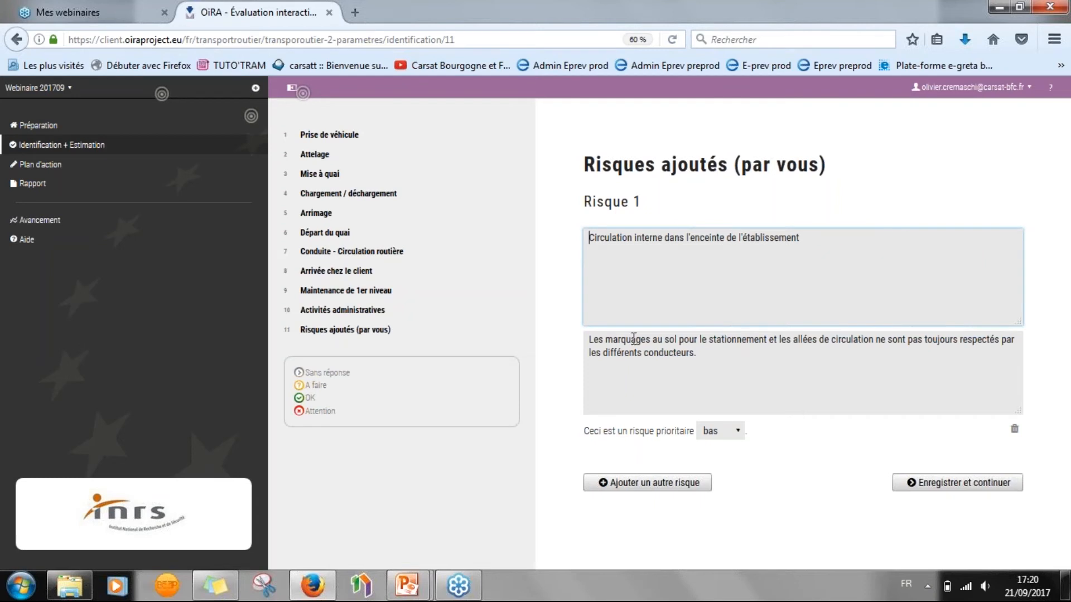
pyautogui.click(739, 433)
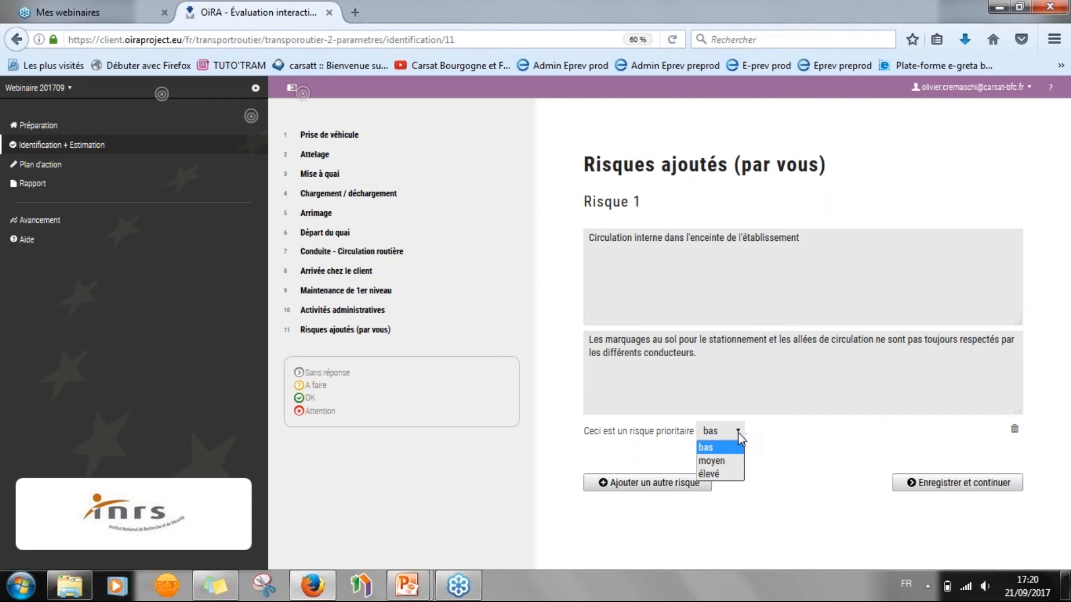
pyautogui.click(723, 448)
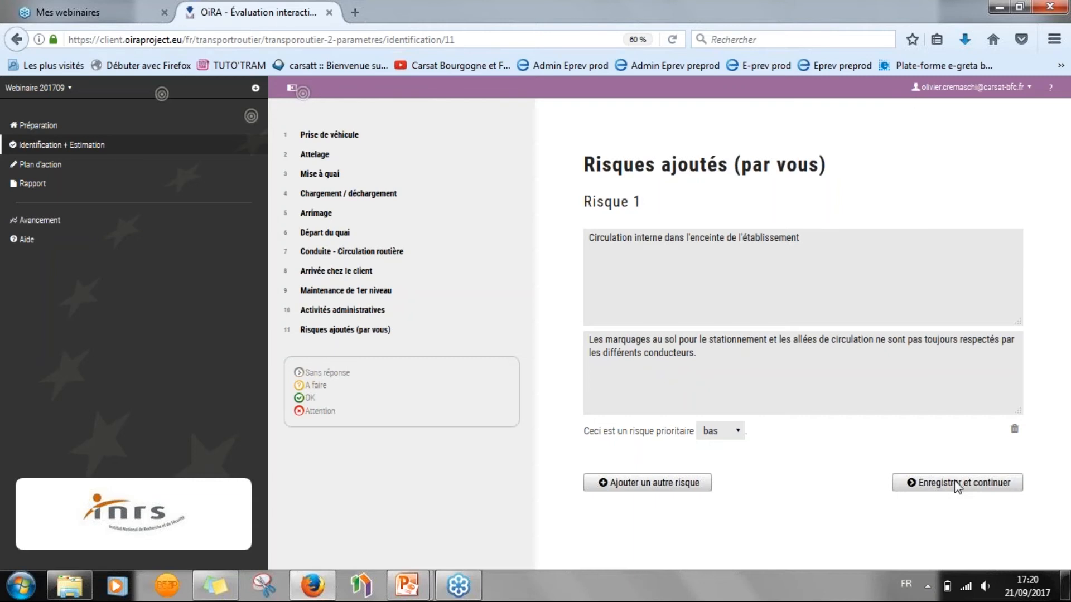
# Add a blank second custom risk and delete it again.
pyautogui.click(649, 484)
pyautogui.scroll(-5, 653, 446)
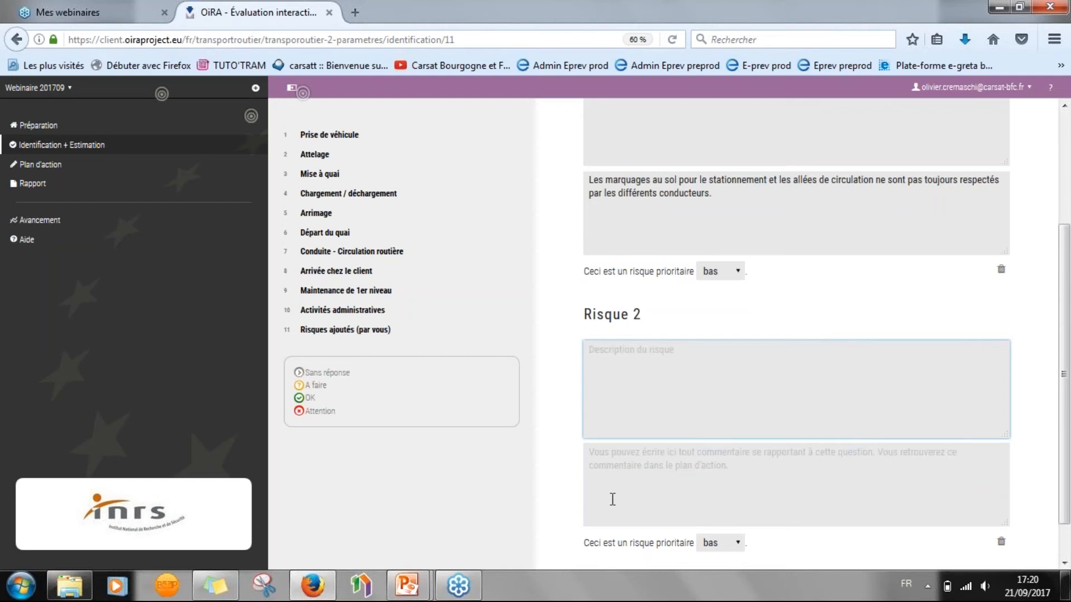
pyautogui.click(1001, 542)
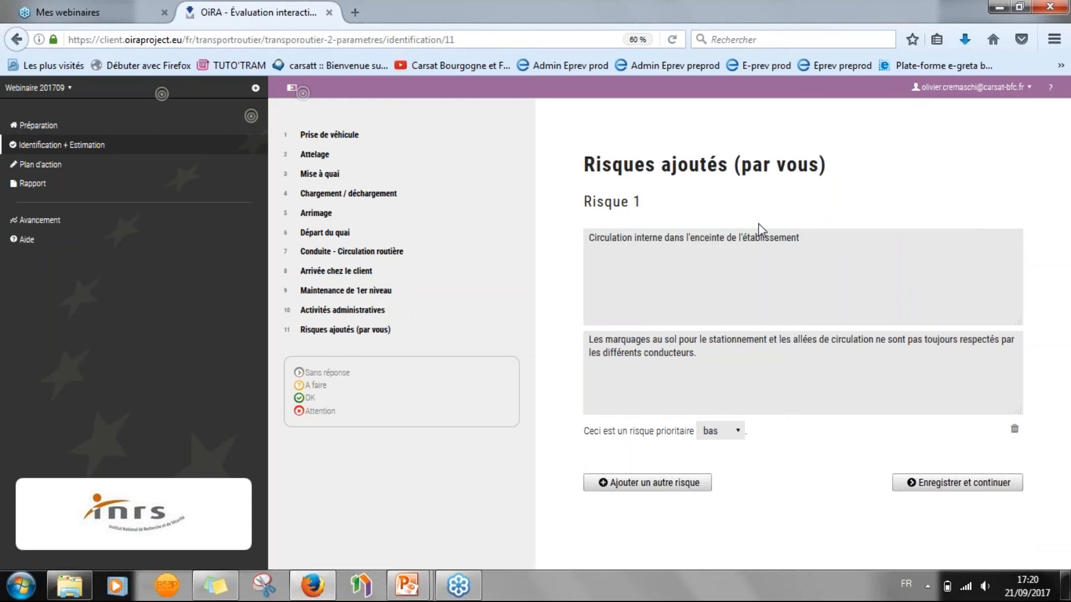
# Save the added risks, then go back to the identification stage and view the Mise à quai module.
pyautogui.click(957, 483)
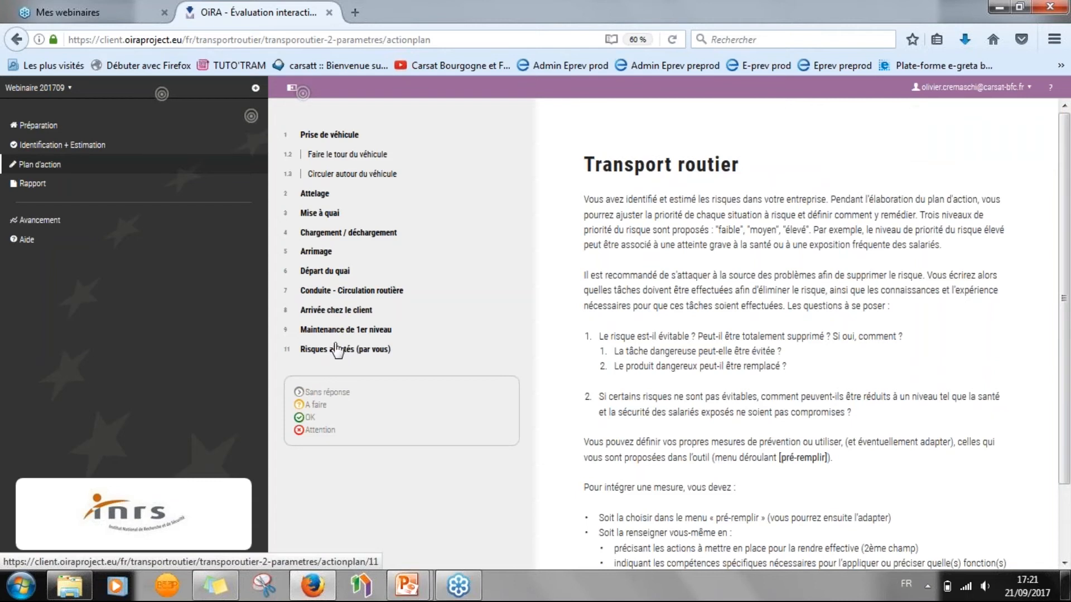
pyautogui.click(49, 148)
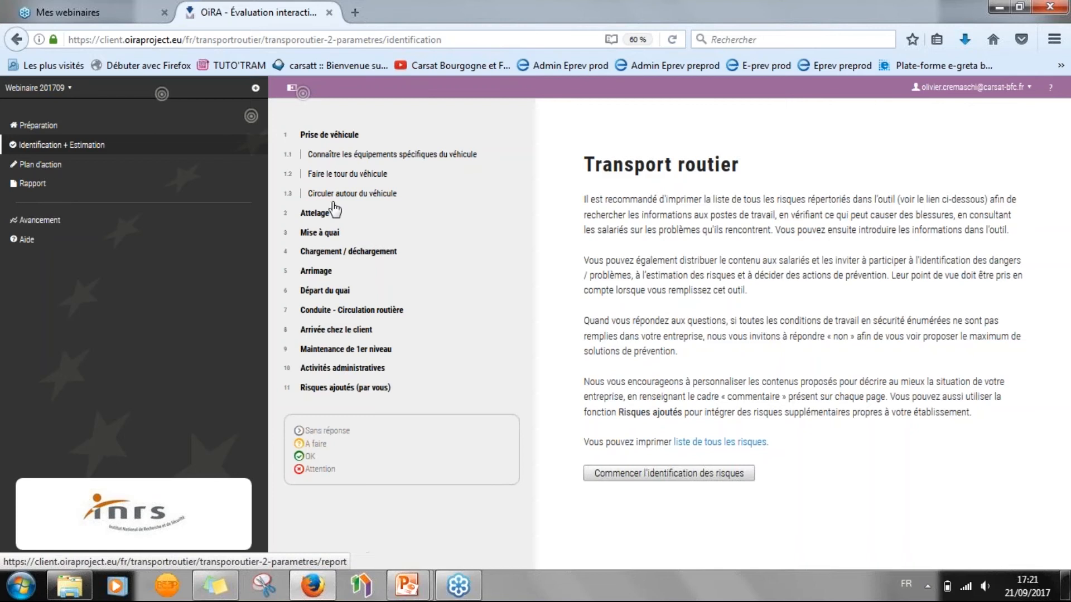
pyautogui.click(320, 234)
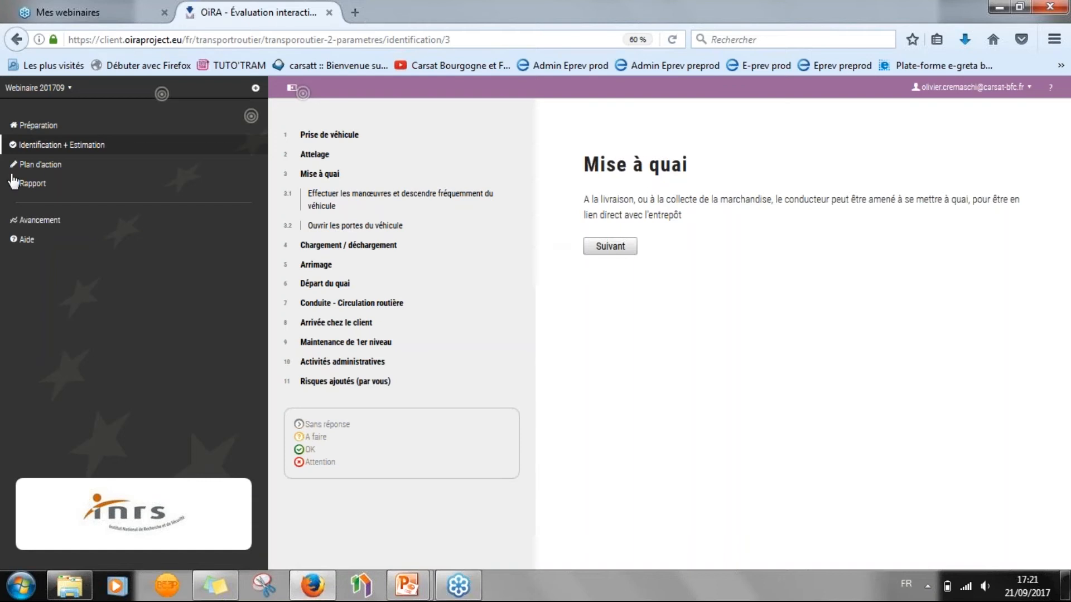
# Read the action plan introduction and open risk 1.2.1 under Faire le tour du véhicule in the action plan.
pyautogui.click(40, 167)
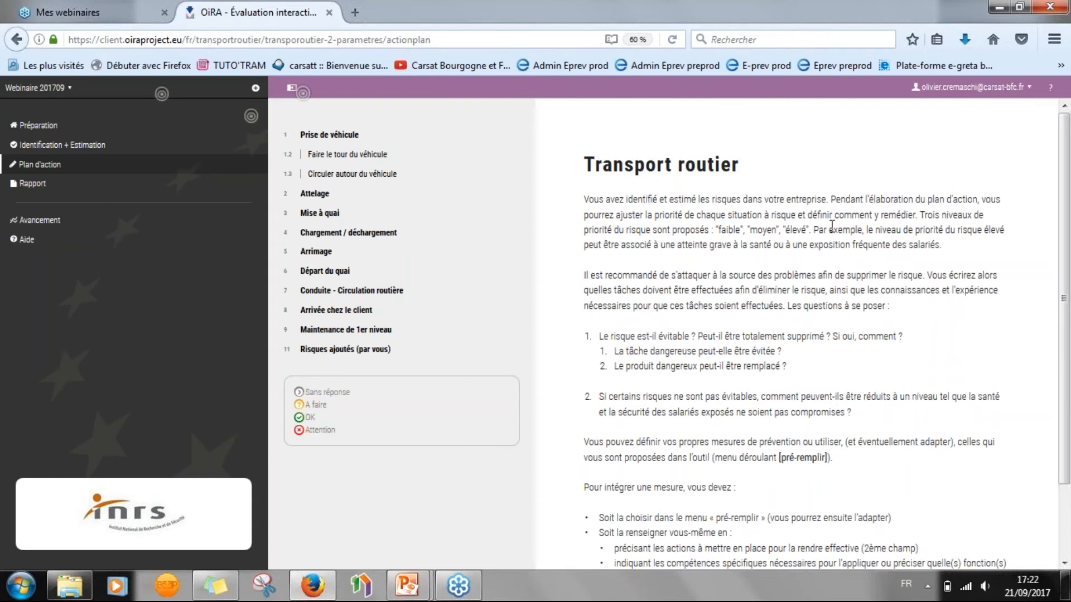
pyautogui.scroll(-2, 831, 229)
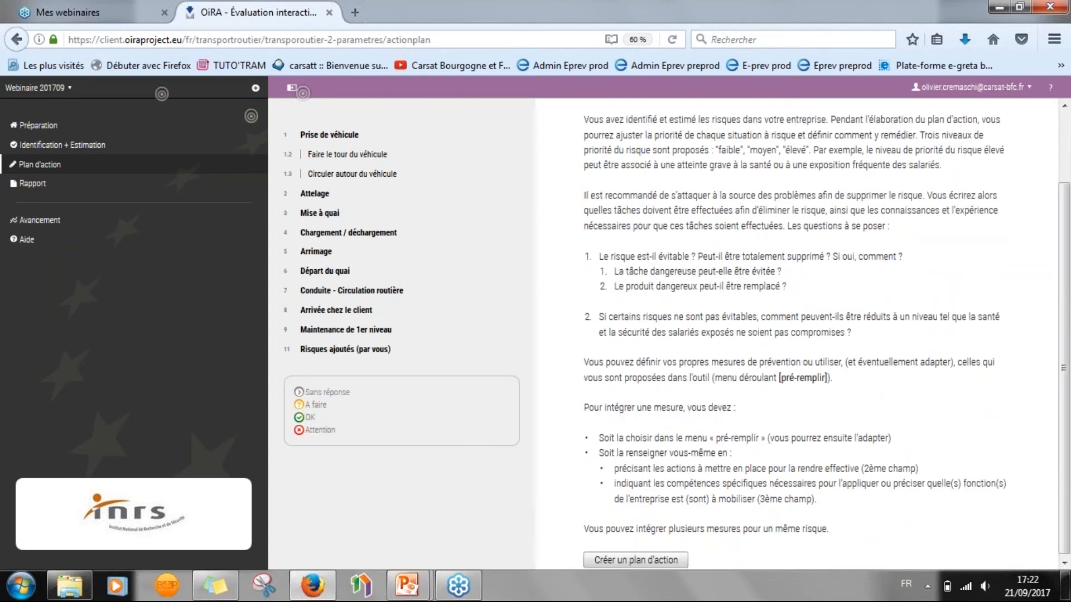
pyautogui.scroll(2, 736, 437)
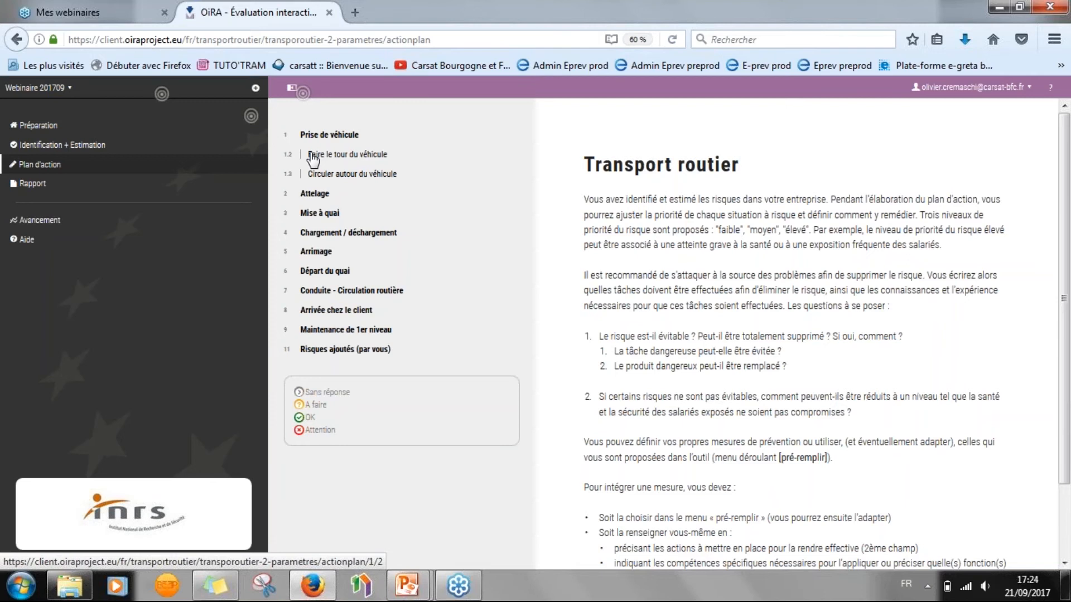
pyautogui.click(313, 160)
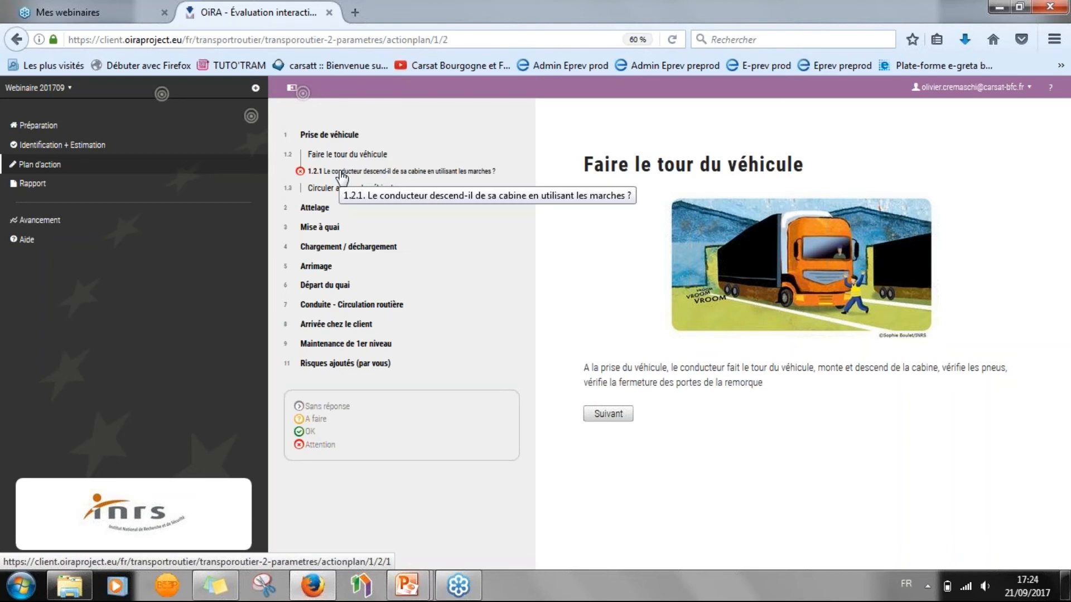
pyautogui.click(341, 173)
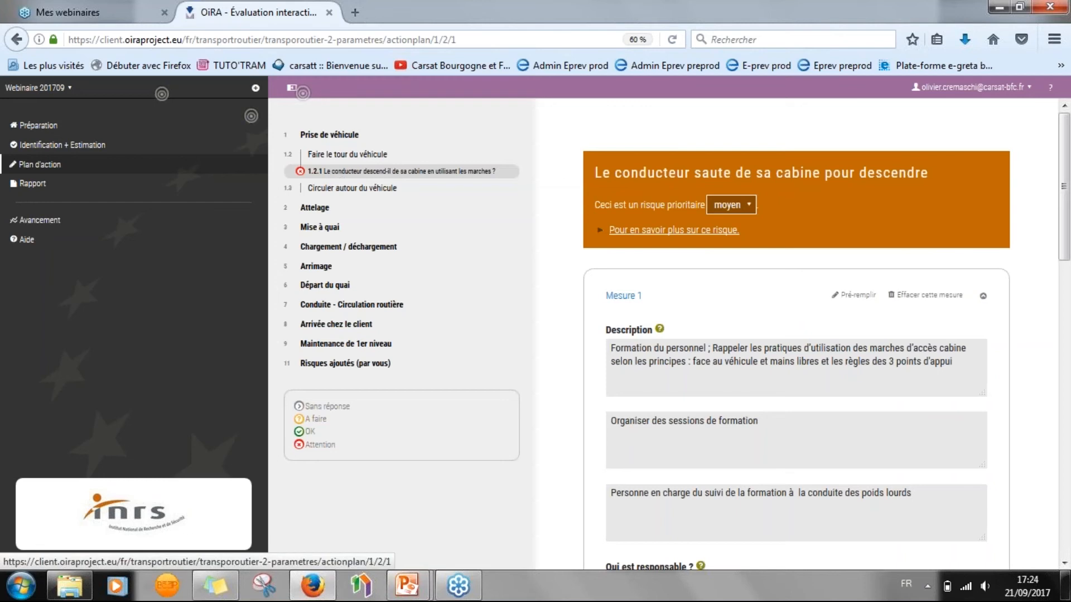
# Look at the priority options of risk 1.2.1 without changing them, and read and hide its additional risk information.
pyautogui.click(748, 204)
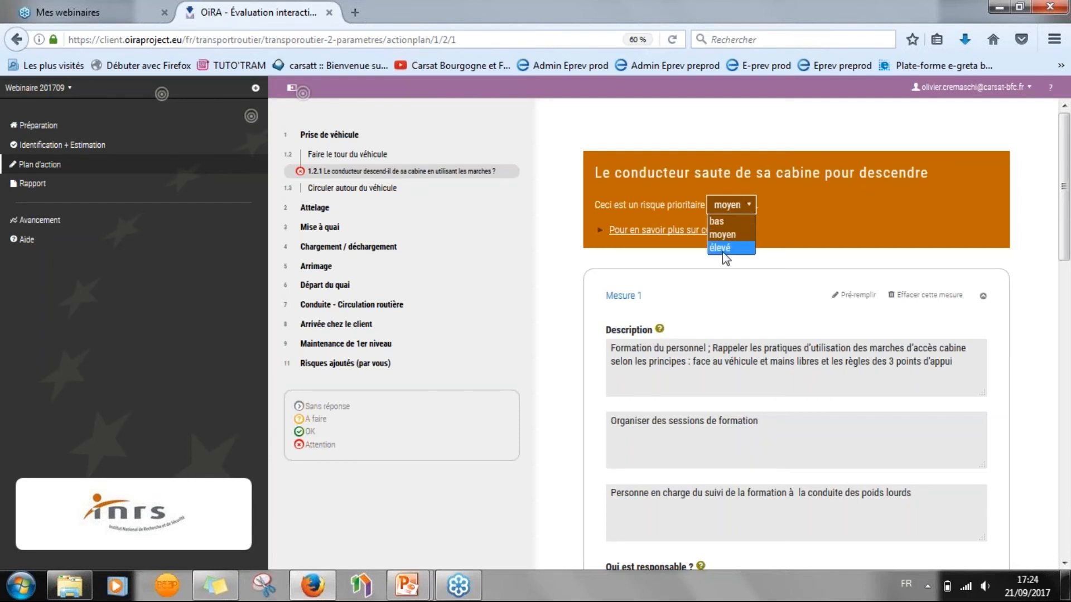
pyautogui.click(784, 207)
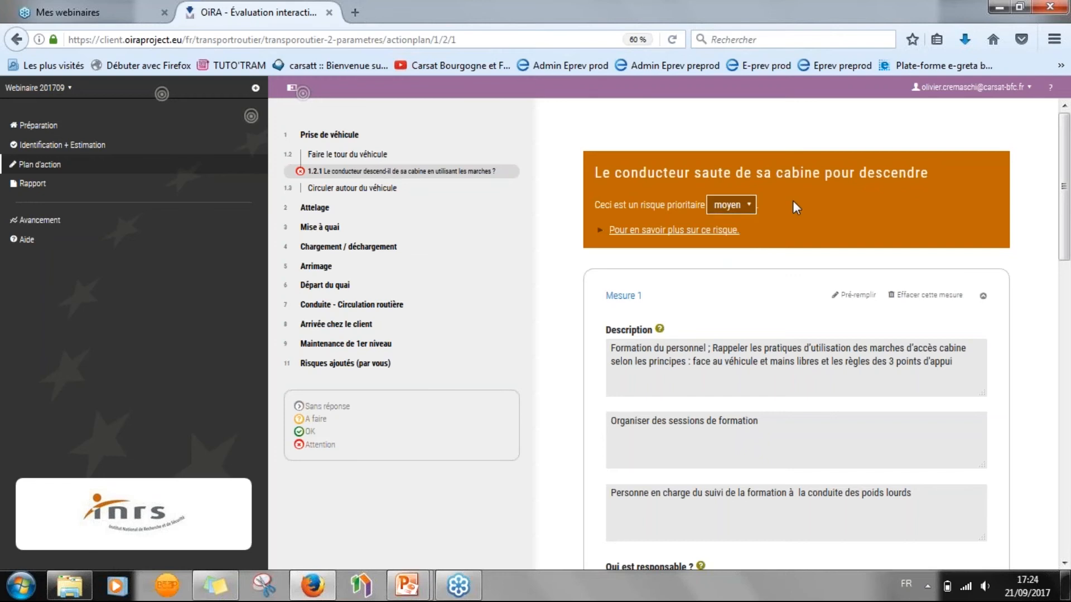
pyautogui.click(637, 229)
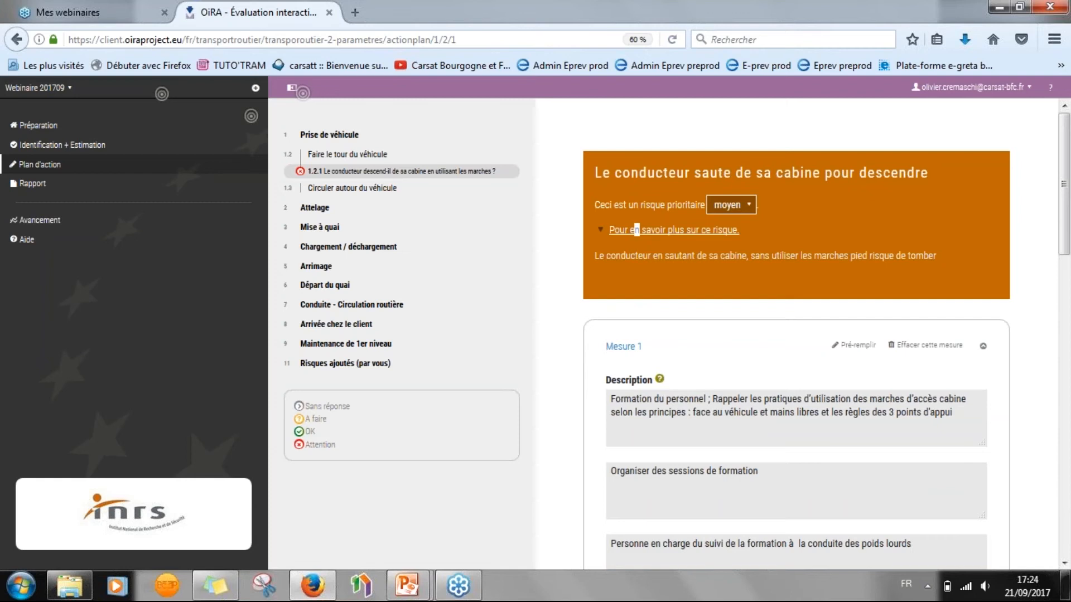
pyautogui.click(600, 230)
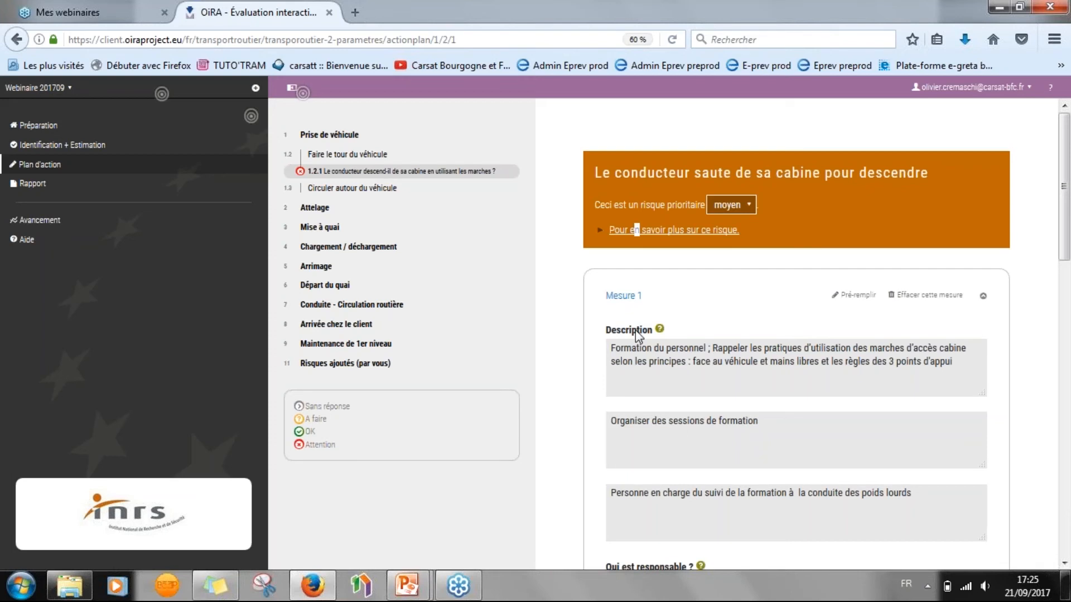
# Review the Mesure 1 details and view the common measures offered for prefilling it, without choosing one.
pyautogui.scroll(-2, 622, 352)
pyautogui.scroll(-5, 622, 353)
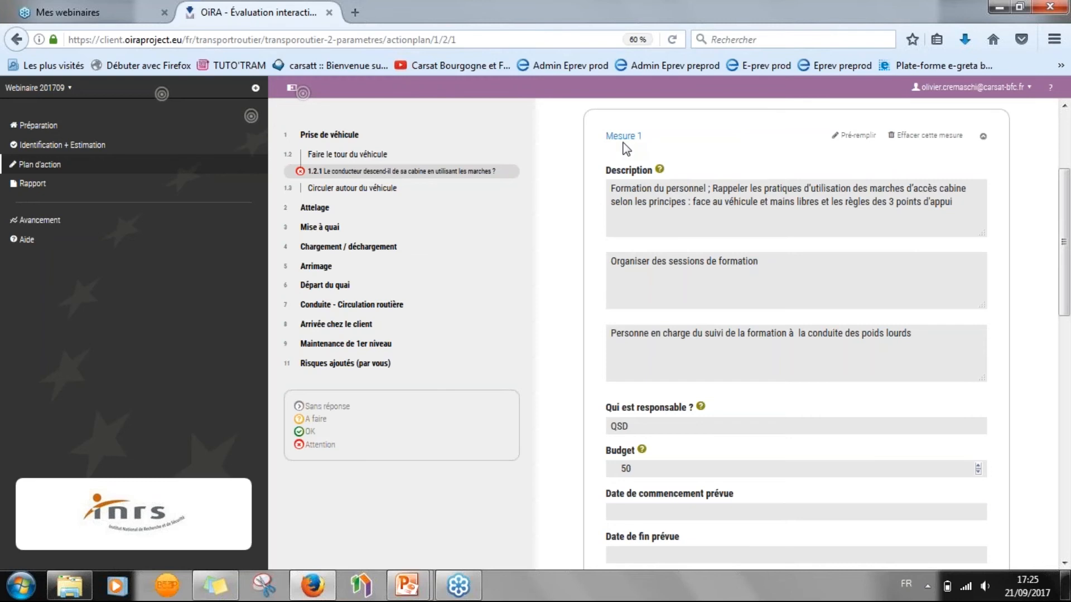
pyautogui.click(859, 137)
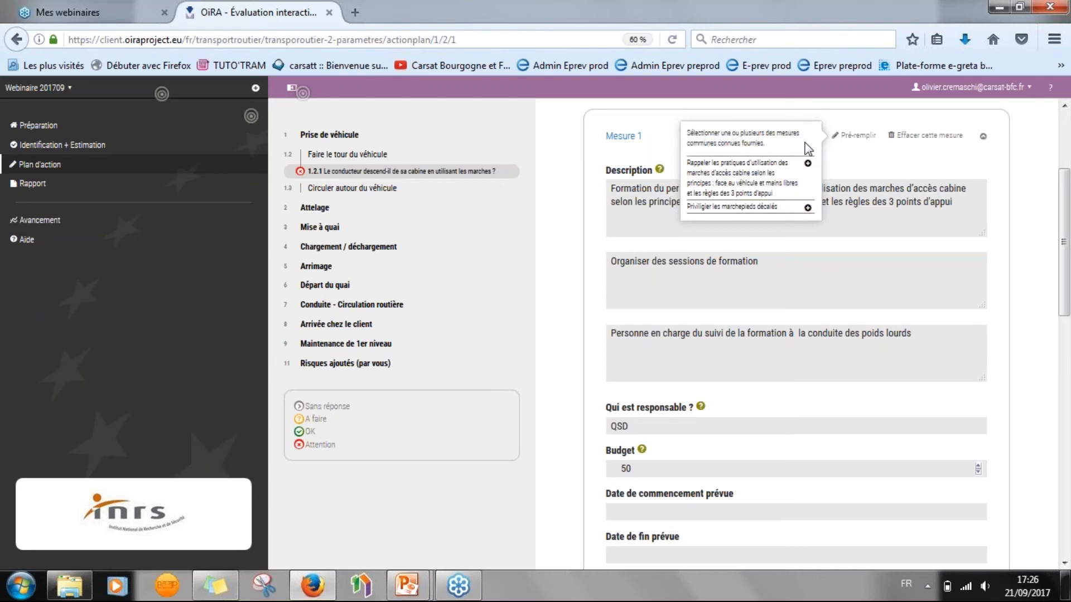
pyautogui.click(846, 162)
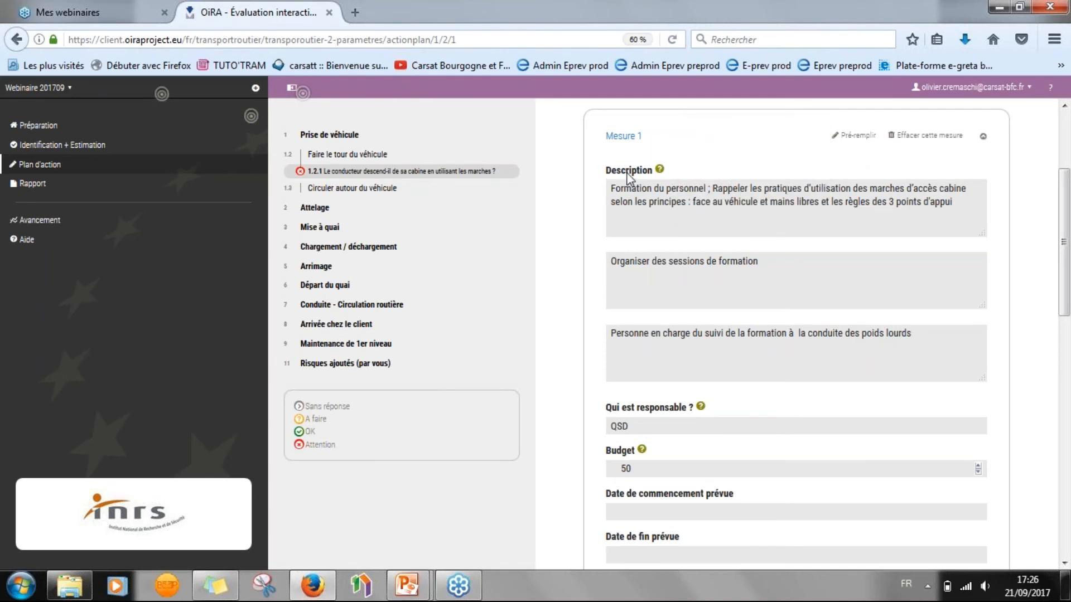
# Add a third measure to risk 1.2.1 and prefill it with the suggested measure on marchepieds décalés.
pyautogui.scroll(-4, 630, 177)
pyautogui.scroll(-8, 690, 349)
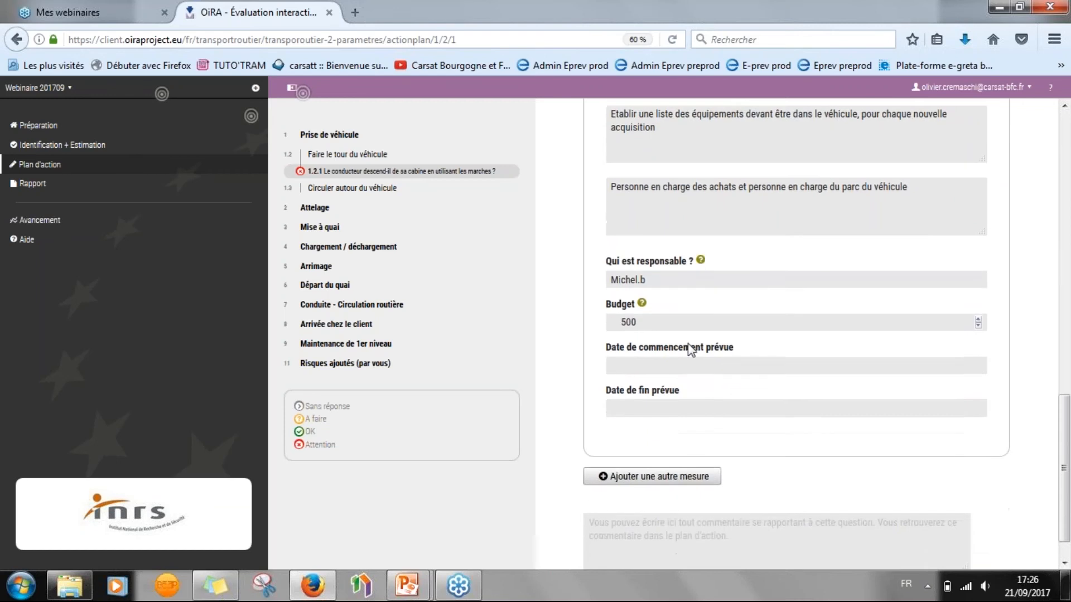
pyautogui.click(683, 439)
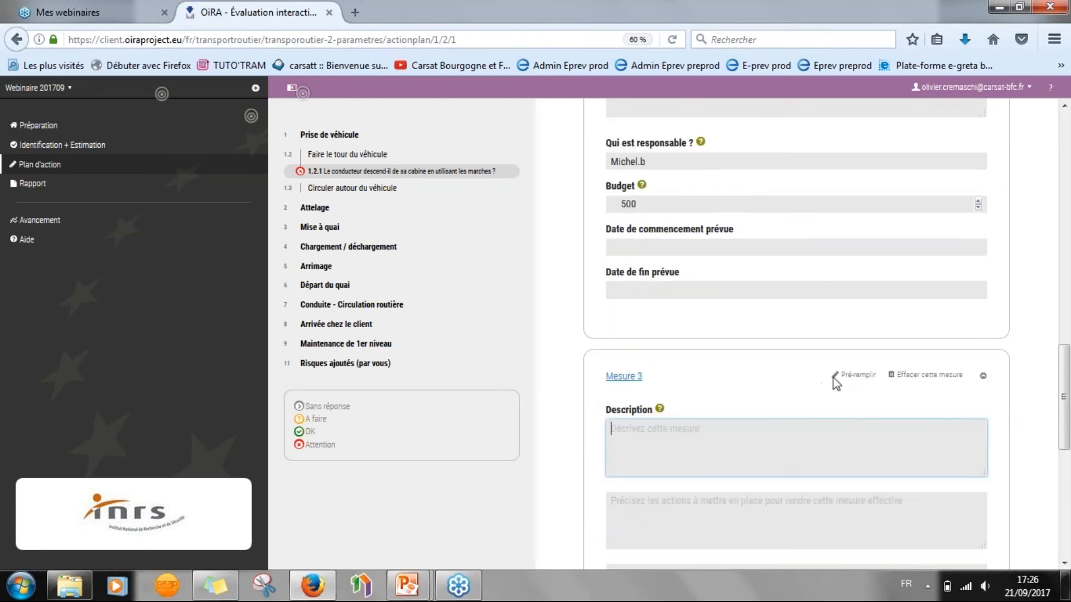
pyautogui.scroll(-2, 672, 400)
pyautogui.scroll(-3, 719, 397)
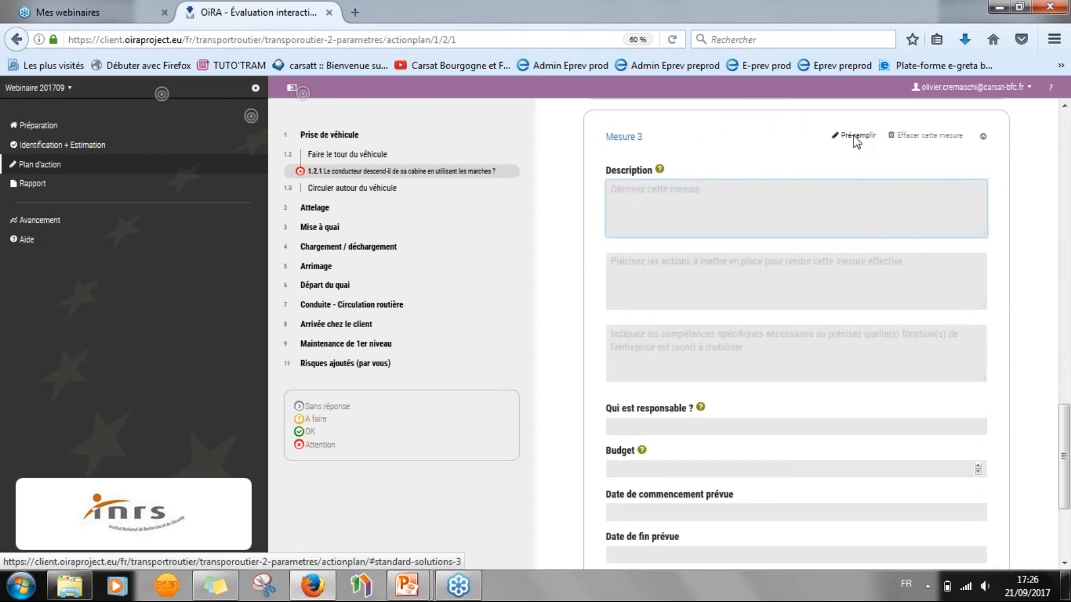
pyautogui.click(856, 137)
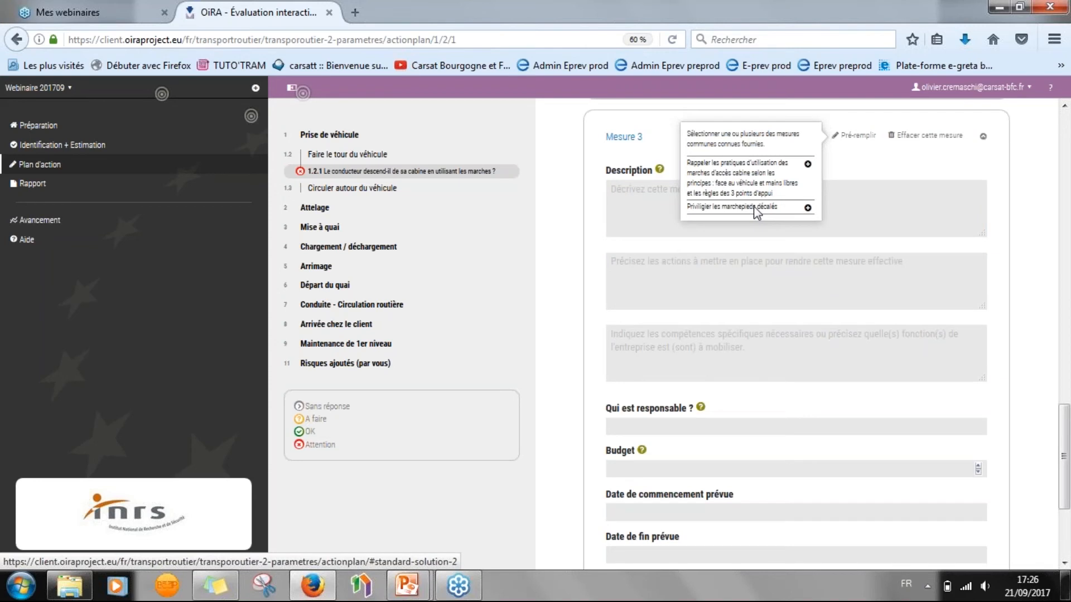
pyautogui.click(807, 210)
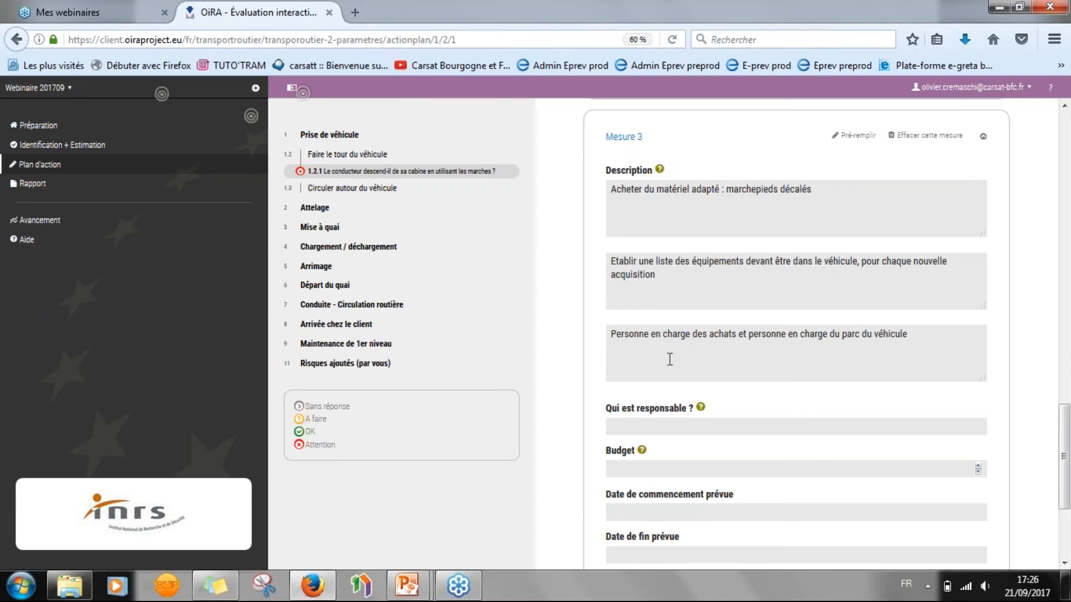
# Delete the added Mesure 3 from risk 1.2.1.
pyautogui.scroll(-3, 712, 424)
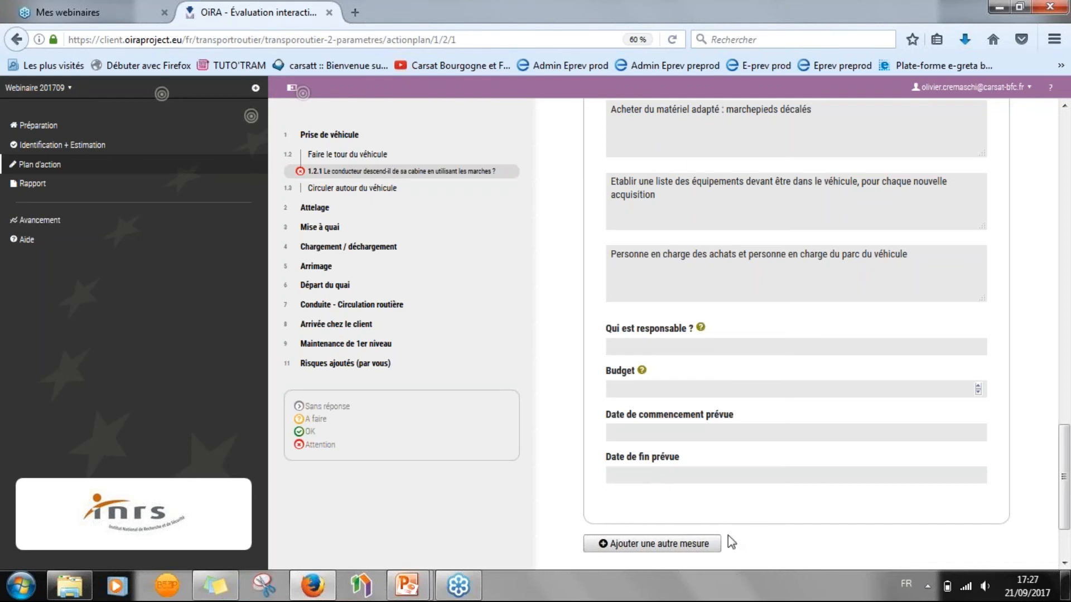
pyautogui.scroll(3, 802, 465)
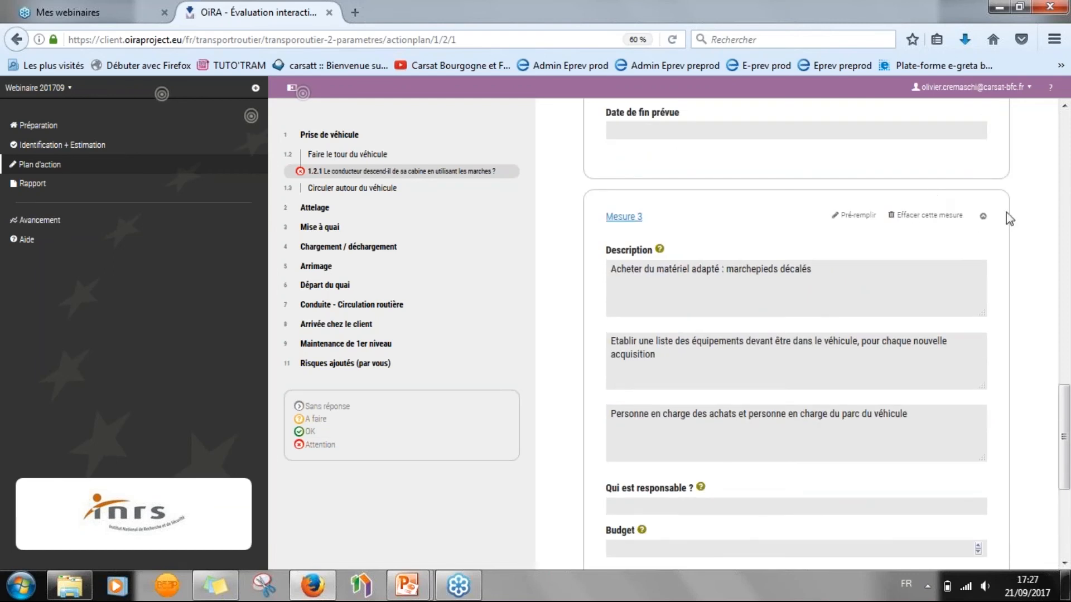
pyautogui.scroll(-5, 949, 218)
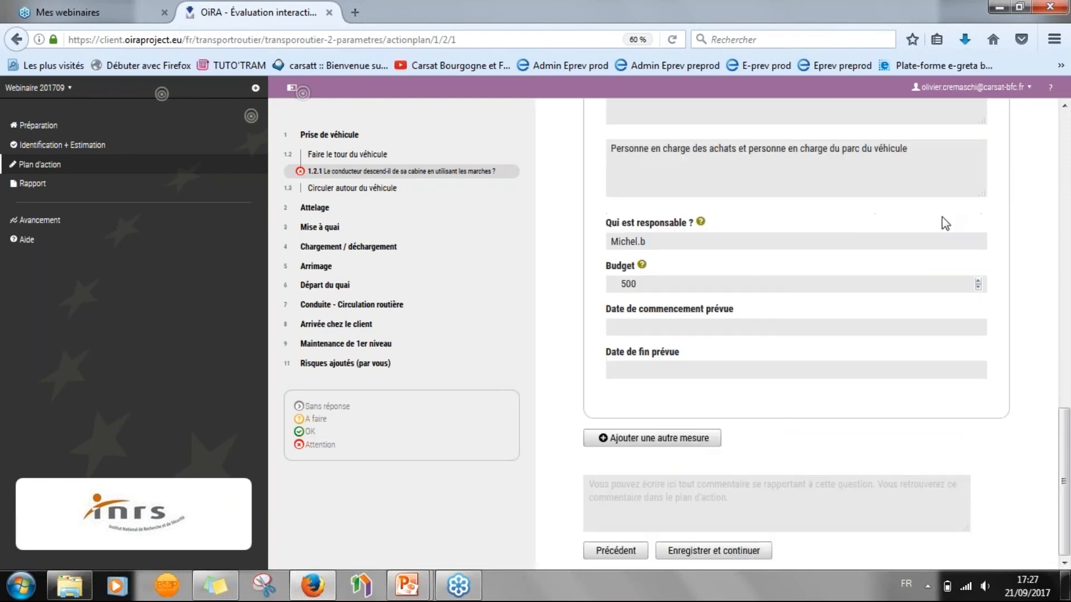
# Collapse Mesure 2 and Mesure 1 of risk 1.2.1, and save the risk's action plan to continue.
pyautogui.scroll(4, 701, 376)
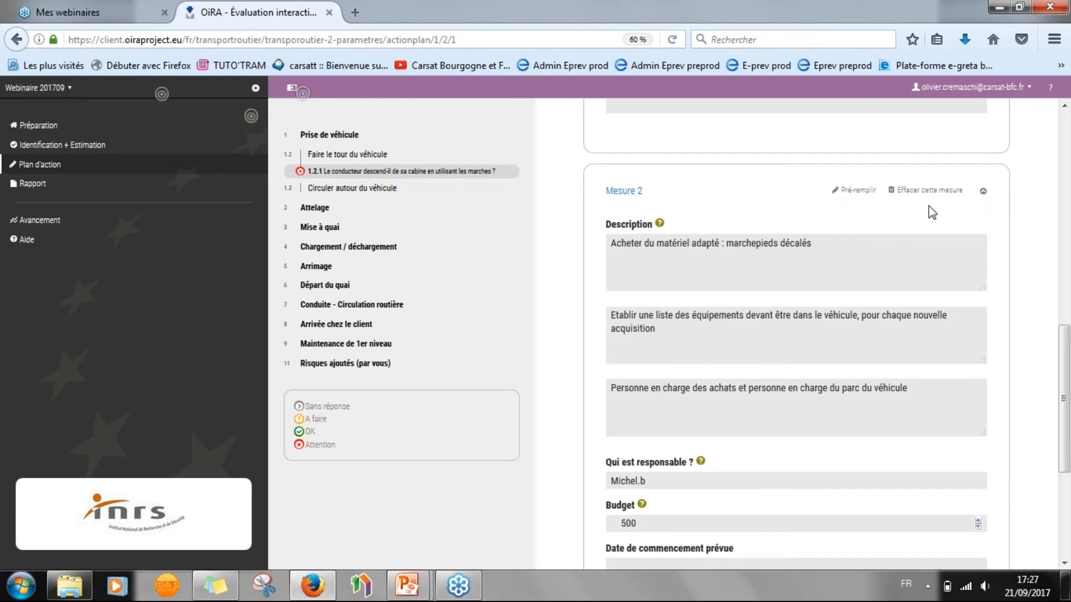
pyautogui.scroll(3, 963, 212)
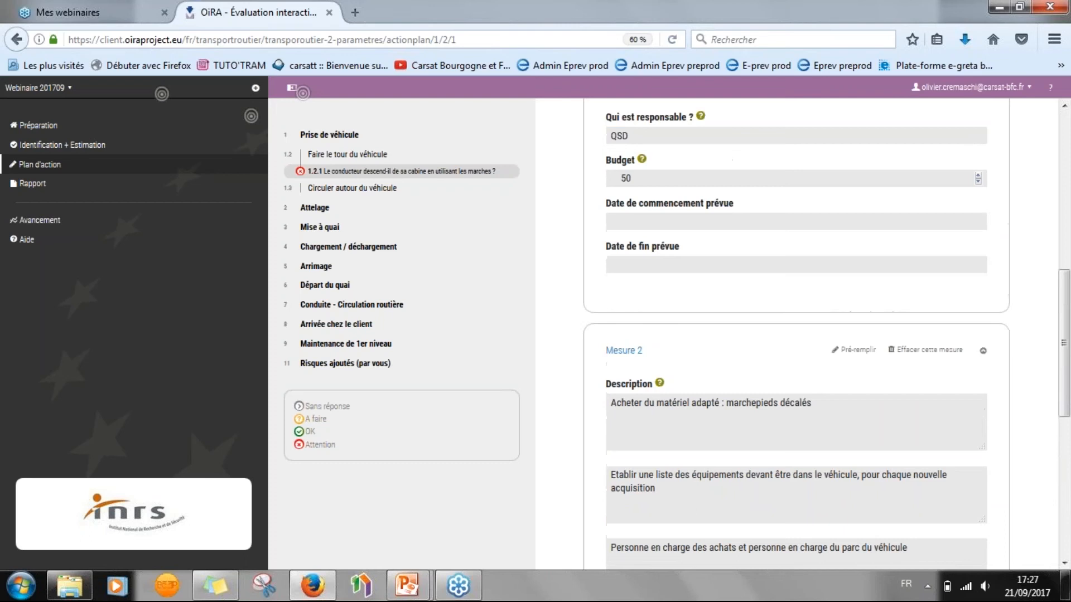
pyautogui.click(982, 351)
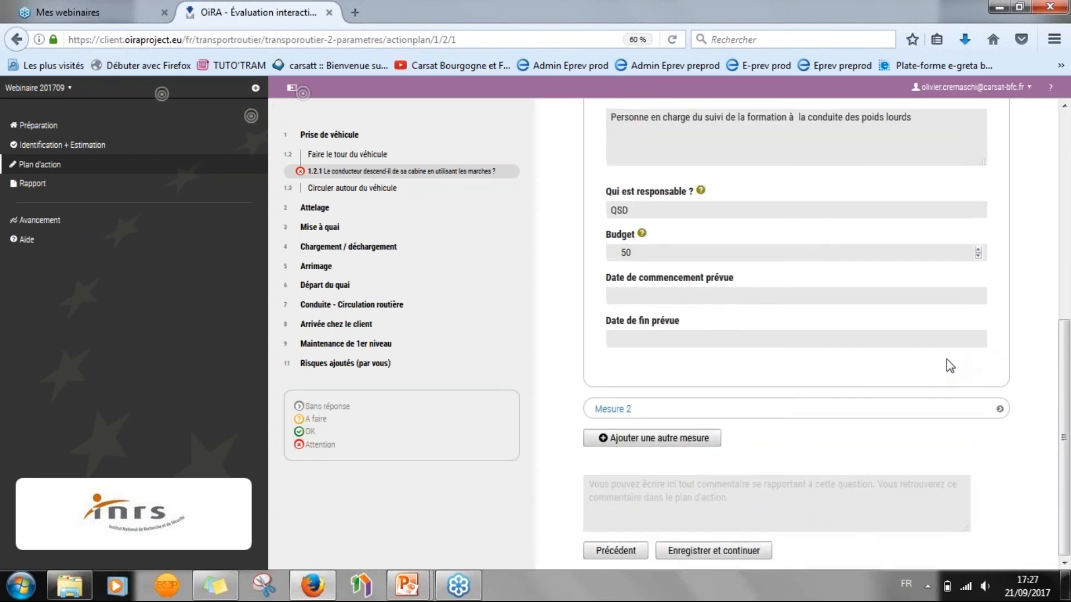
pyautogui.scroll(6, 952, 358)
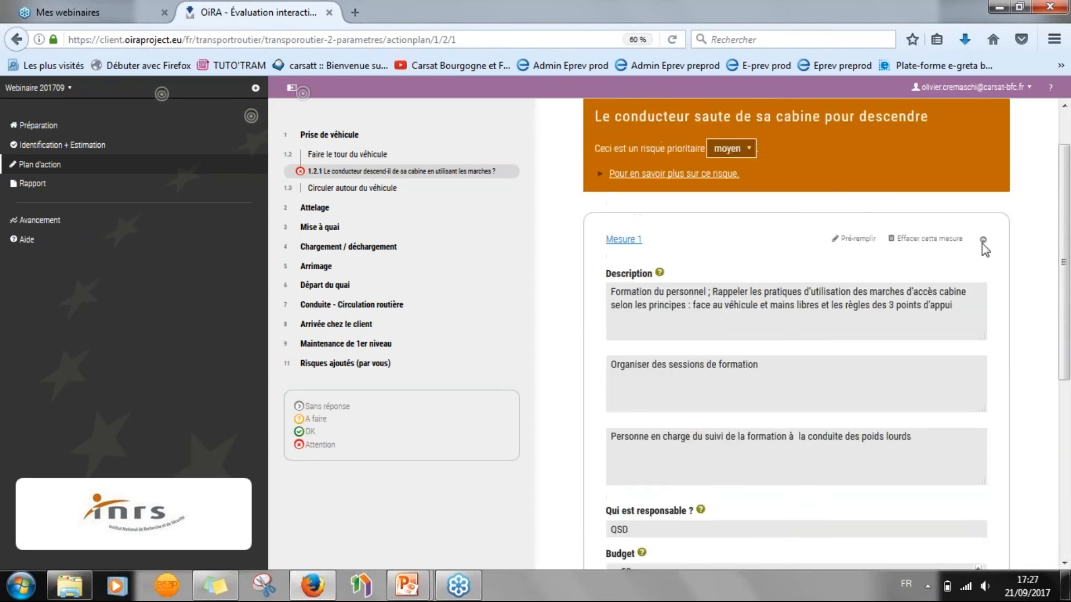
pyautogui.click(983, 241)
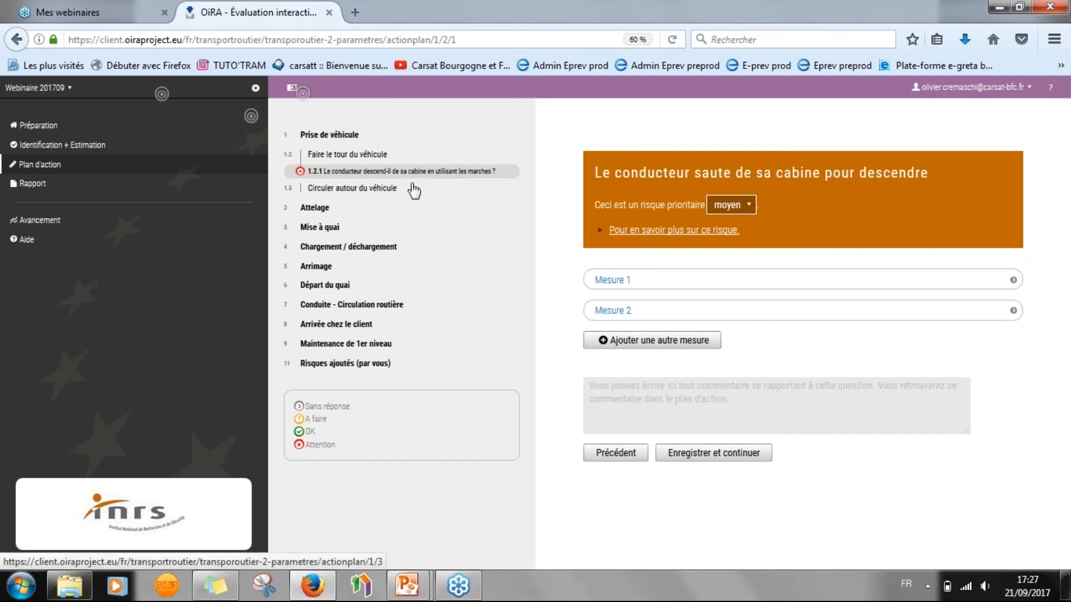
pyautogui.click(694, 457)
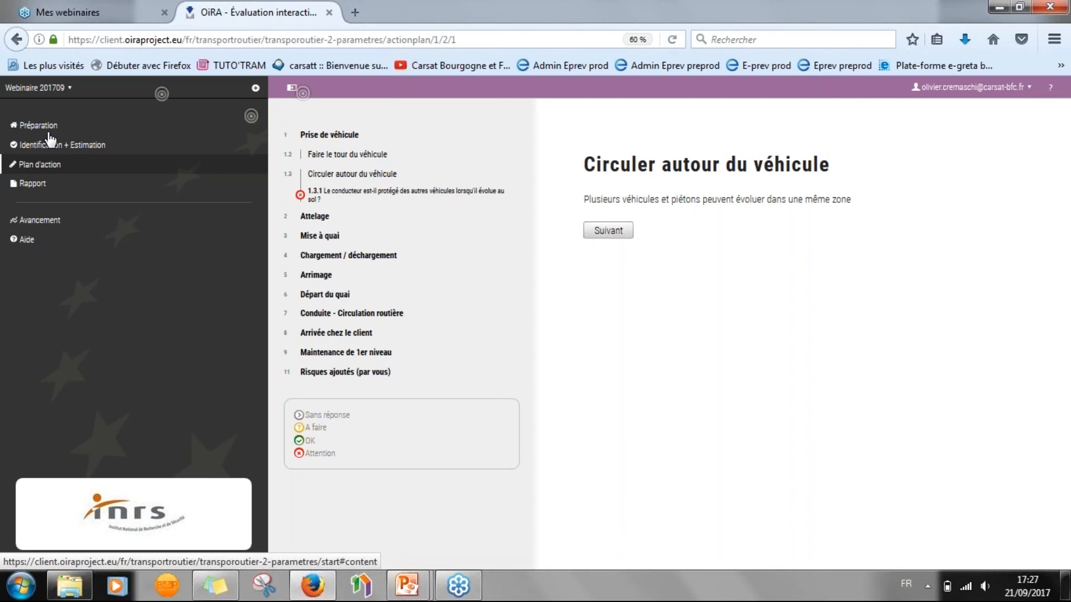
# Open risk 4.2.1 under Bâcher et débâcher in the Chargement / déchargement module of the action plan.
pyautogui.click(345, 257)
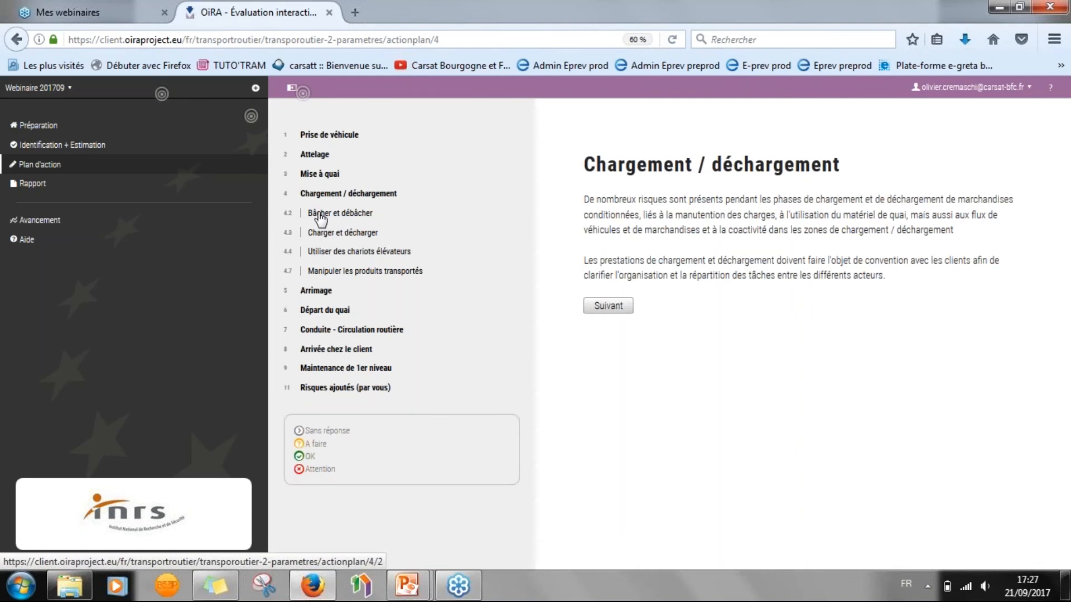
pyautogui.click(320, 216)
pyautogui.click(348, 230)
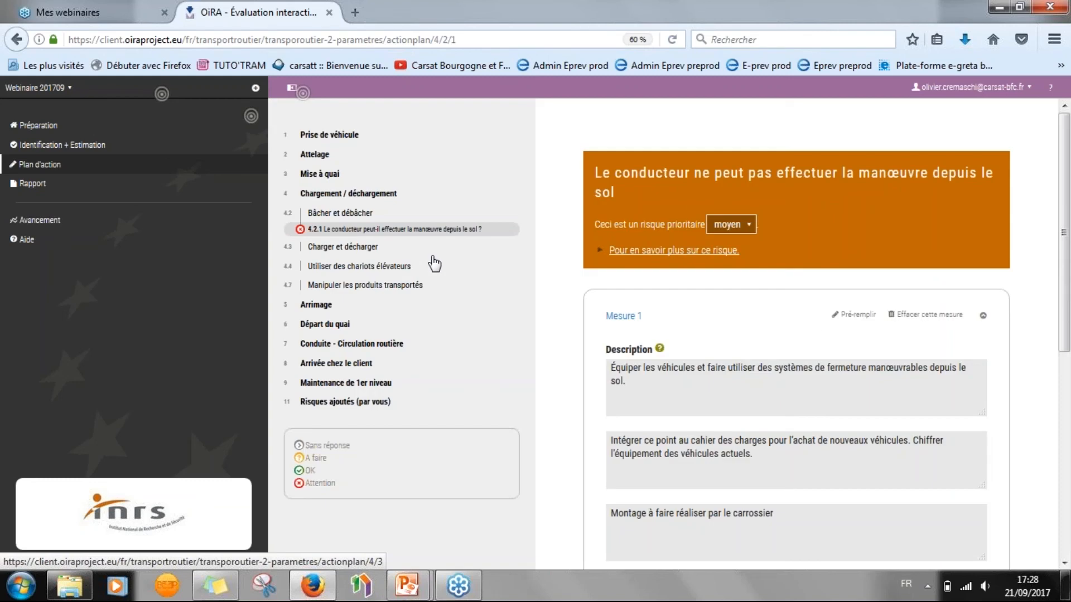
# Review the responsible person, budget, dates and comment of risk 4.2.1, and save it to continue.
pyautogui.scroll(-3, 697, 475)
pyautogui.scroll(-3, 697, 475)
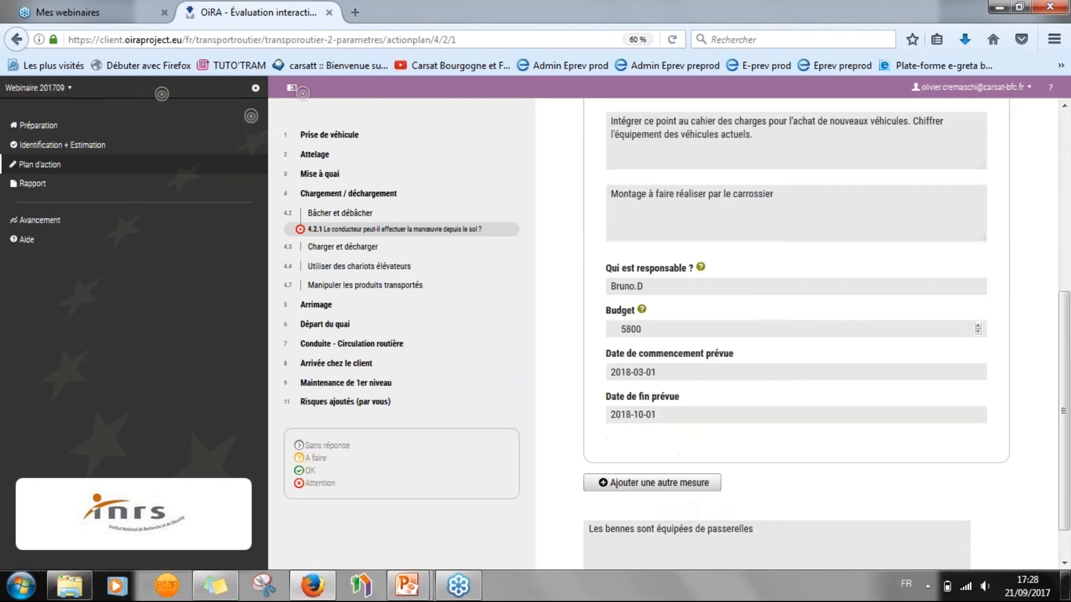
pyautogui.scroll(-1, 661, 461)
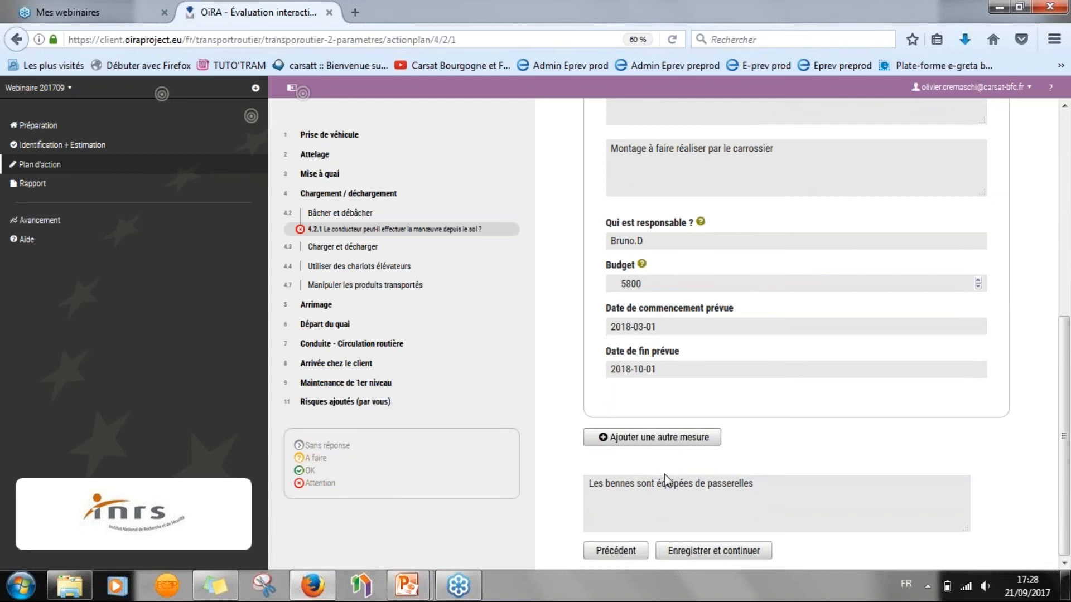
pyautogui.click(712, 552)
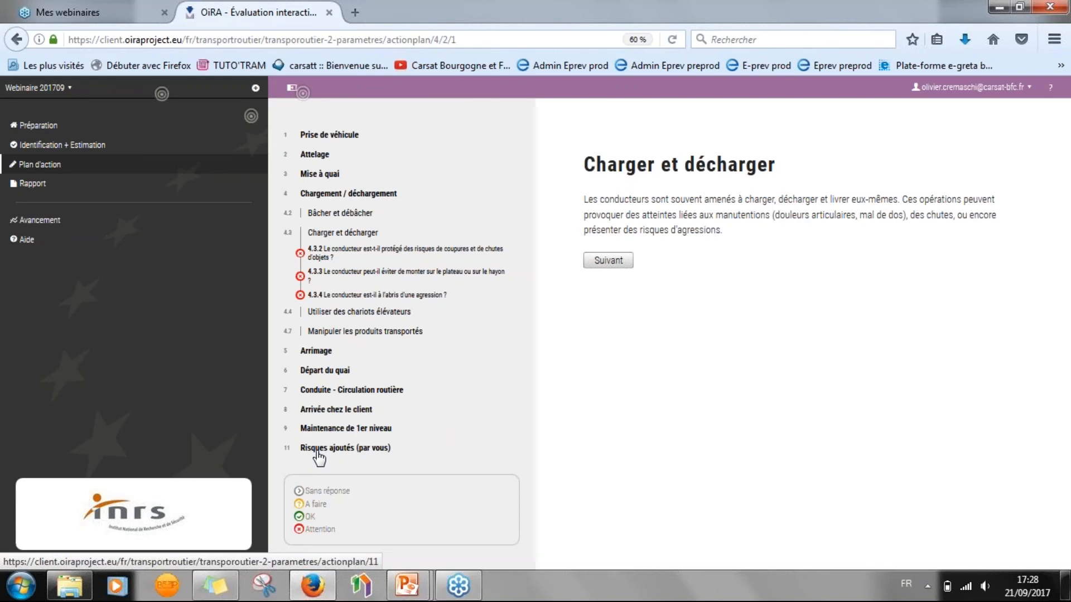
# View the assessment's progress status and examine the answered questions and measures for each module.
pyautogui.click(35, 223)
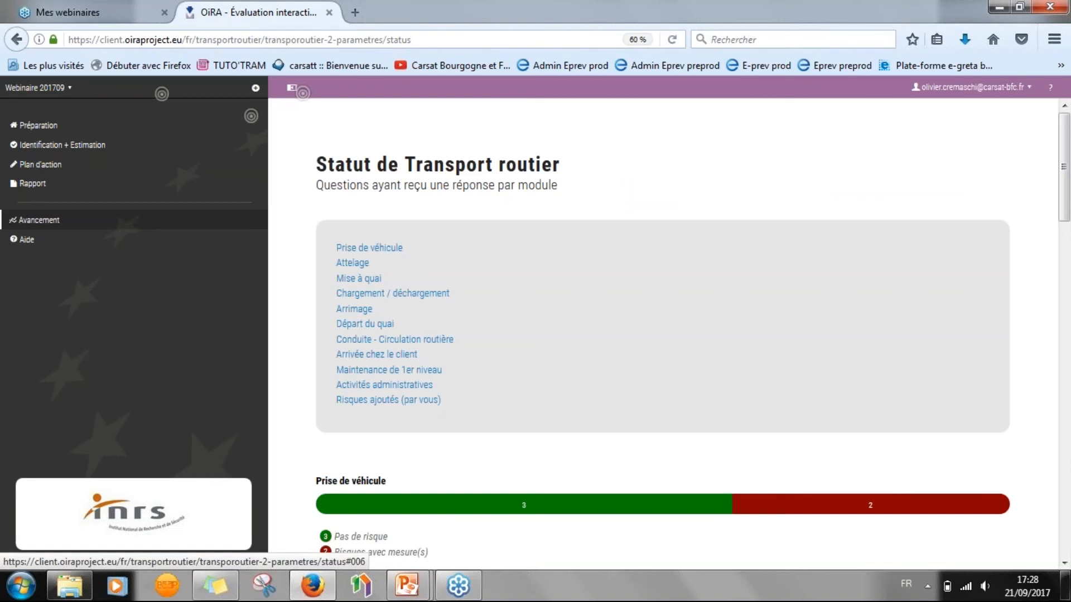
pyautogui.scroll(-3, 301, 417)
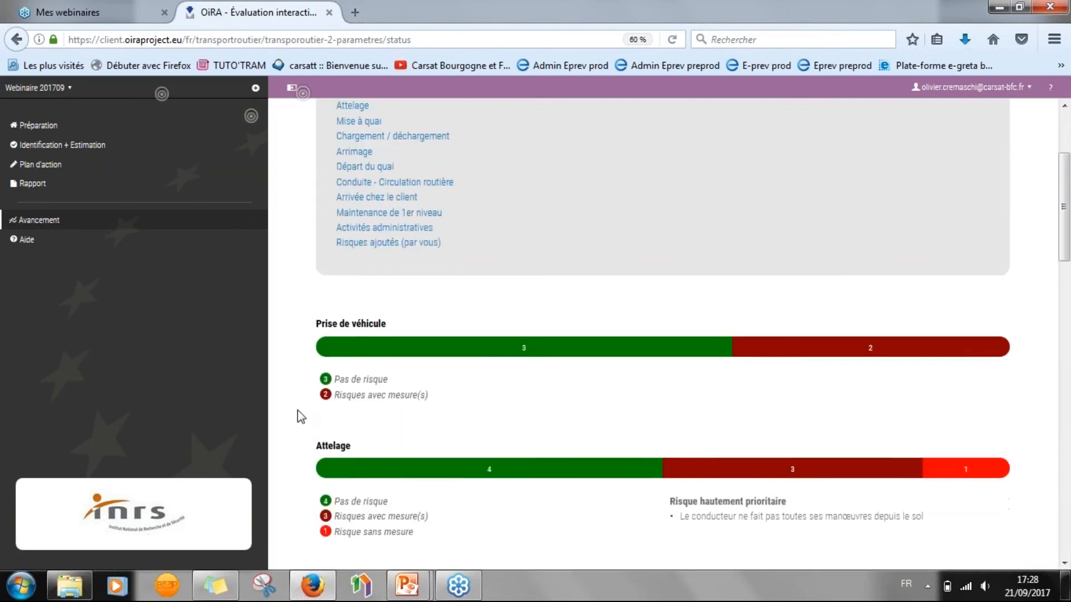
pyautogui.scroll(-2, 293, 421)
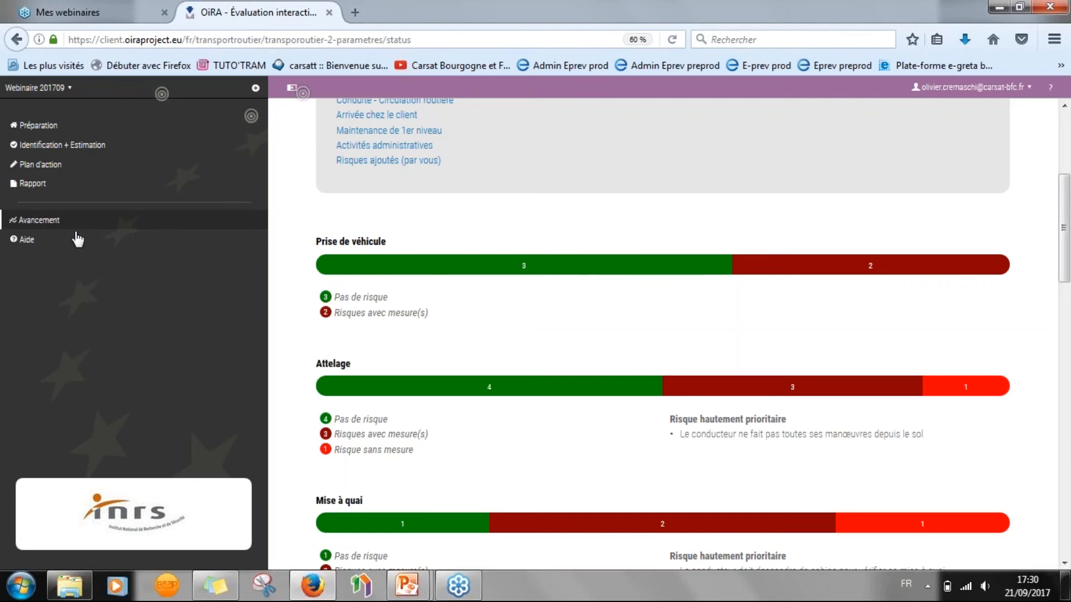
pyautogui.scroll(3, 300, 307)
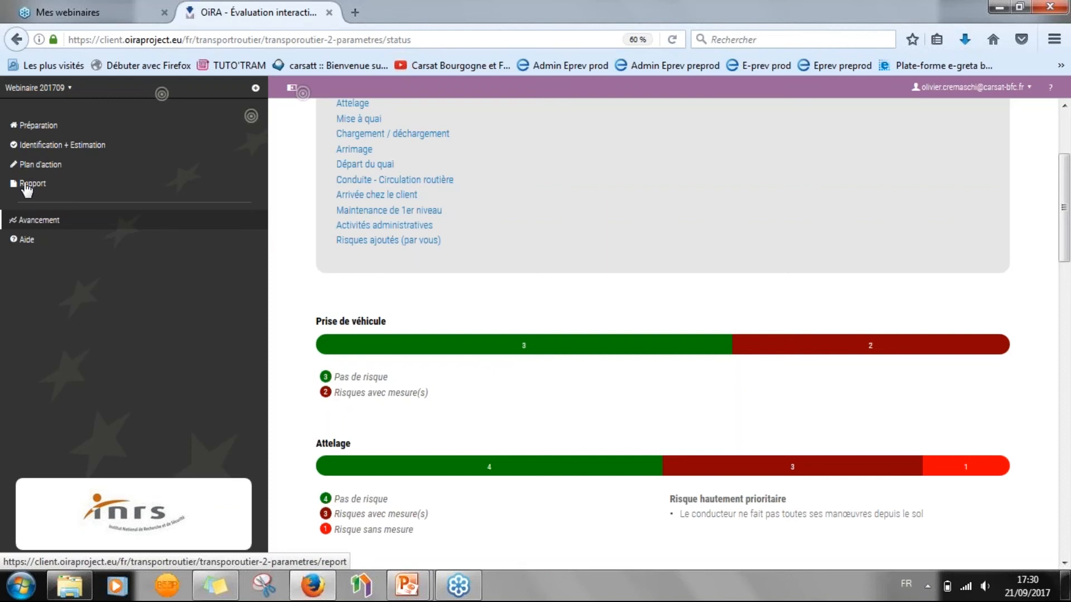
# Save the report's comment page unchanged and open the Aperçu des risques PDF from the report downloads.
pyautogui.click(25, 186)
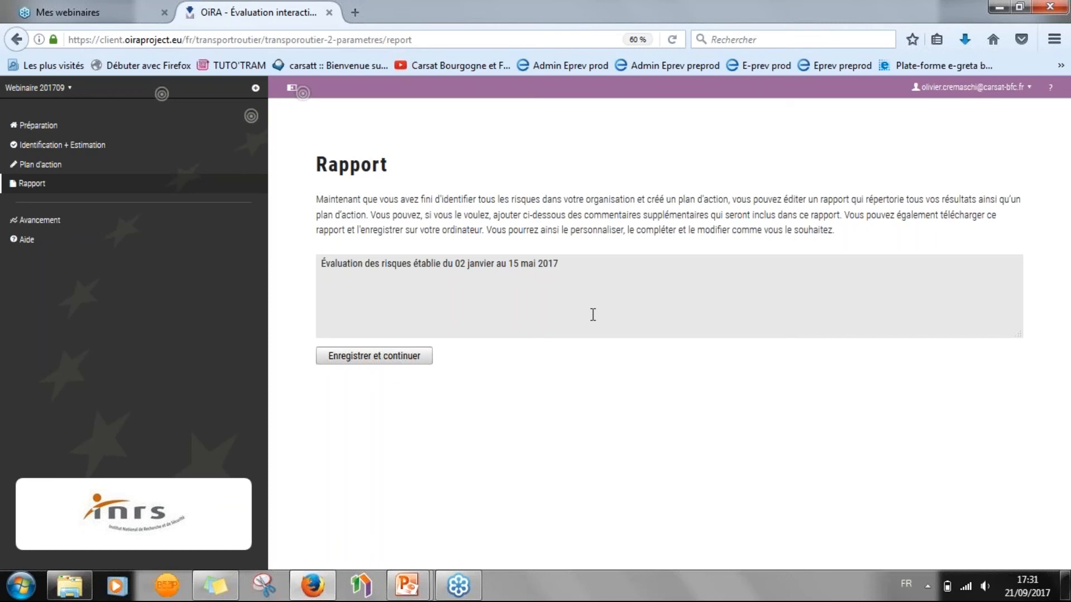
pyautogui.click(378, 361)
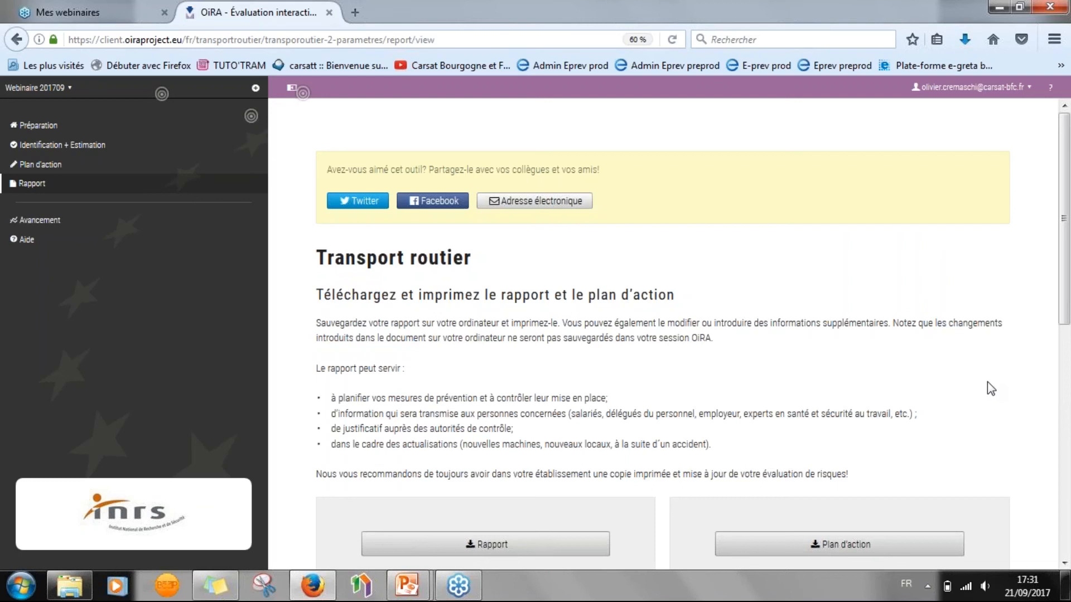
pyautogui.scroll(-2, 991, 389)
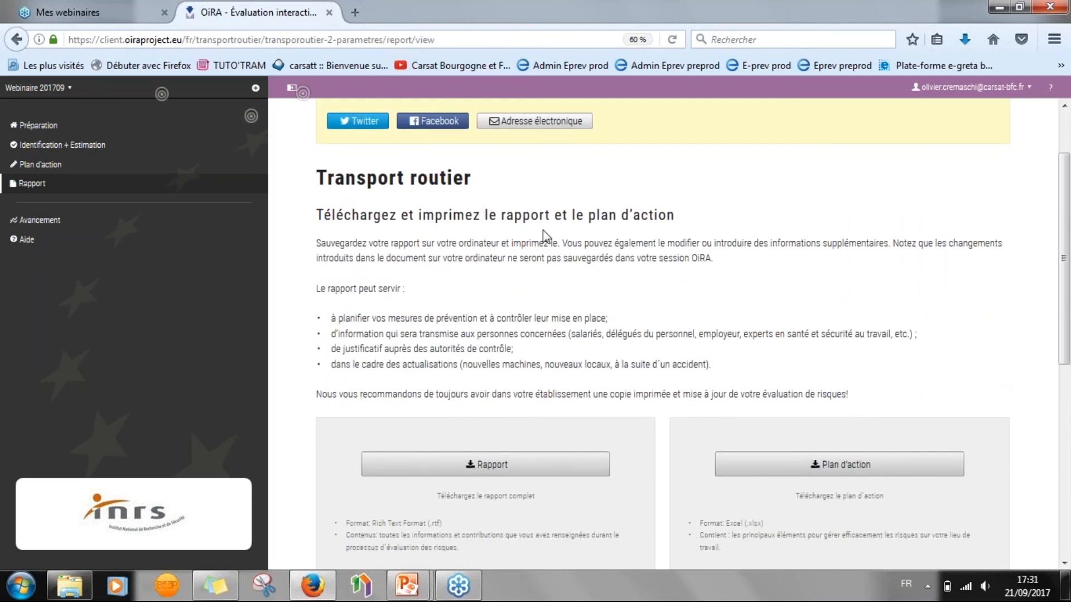
pyautogui.scroll(-8, 961, 358)
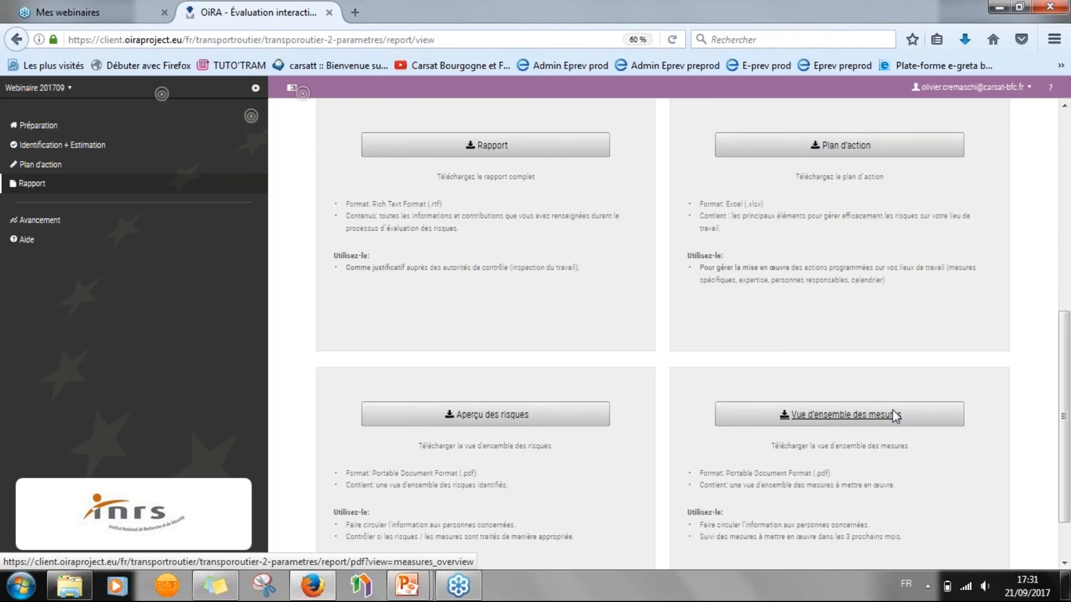
pyautogui.click(496, 417)
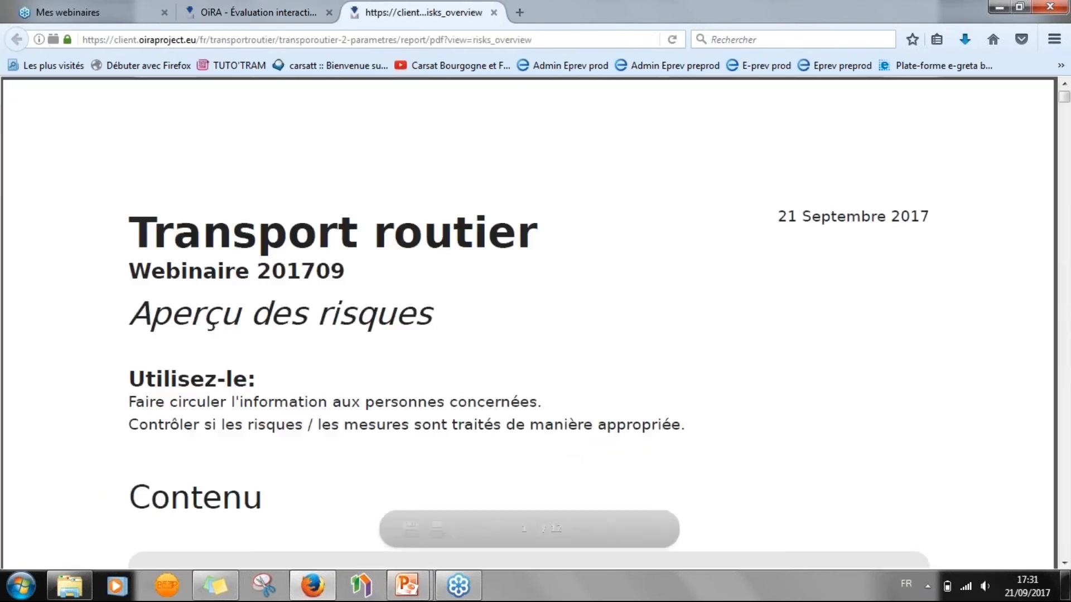
# Examine the contents list and the Prise de véhicule risk summary in the Aperçu des risques PDF, and close the document.
pyautogui.click(590, 530)
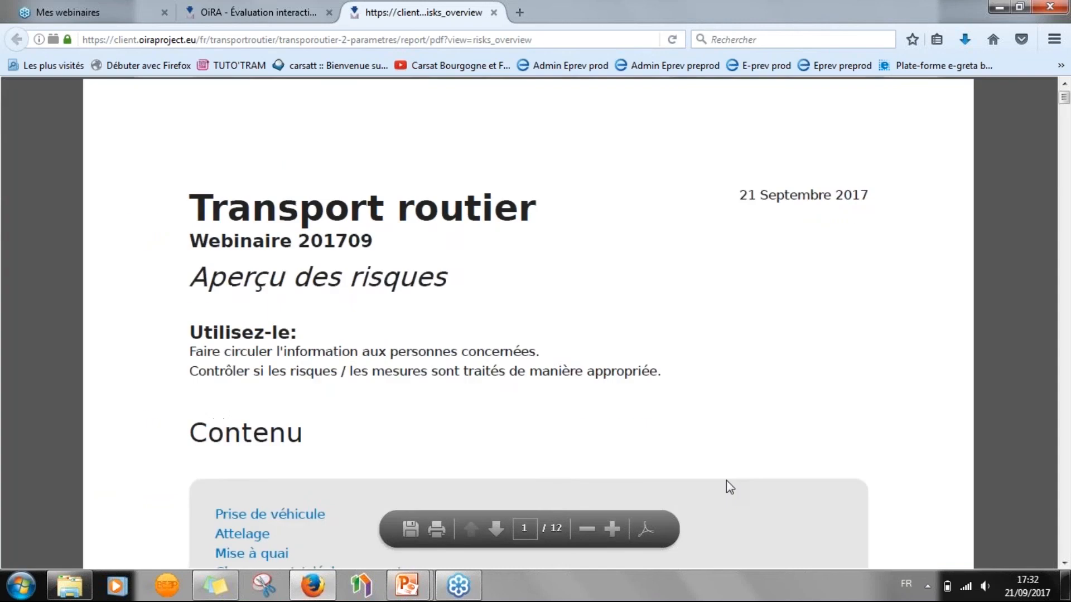
pyautogui.scroll(-9, 882, 463)
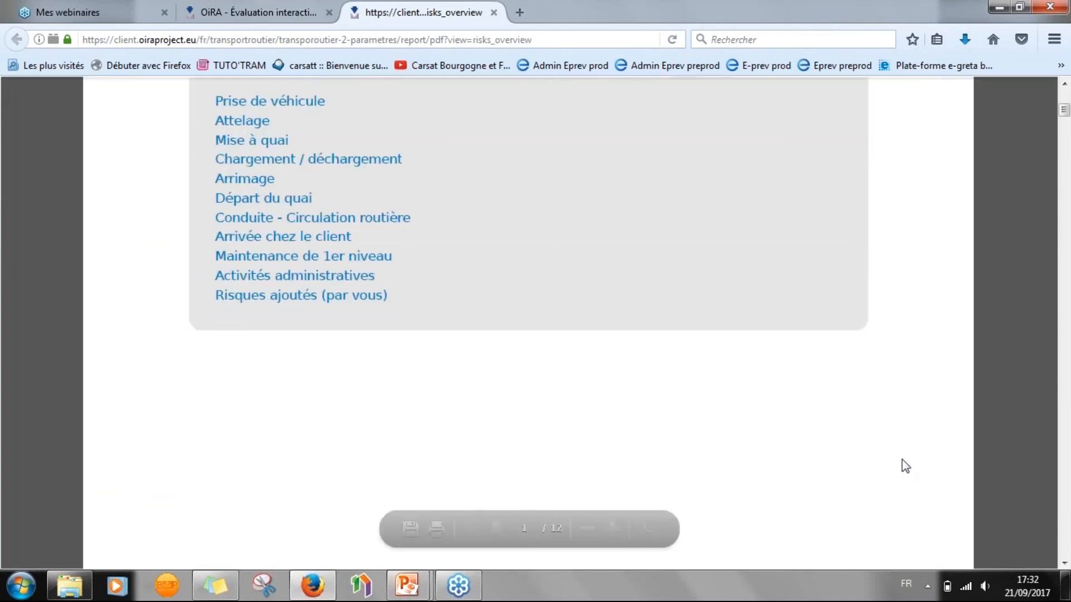
pyautogui.scroll(-8, 907, 465)
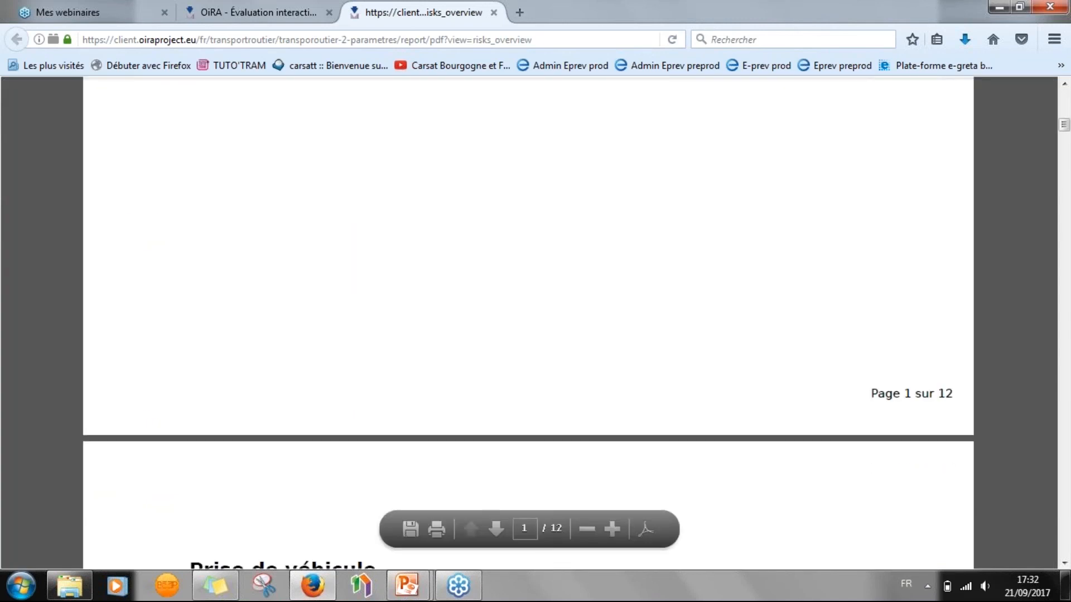
pyautogui.scroll(-5, 910, 456)
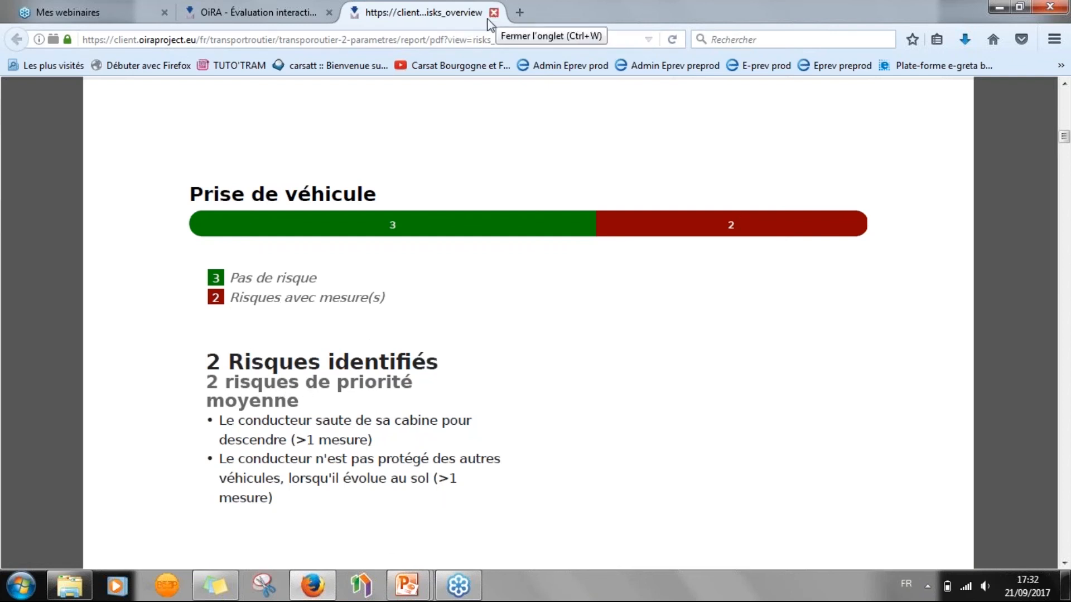
pyautogui.scroll(-1, 548, 362)
pyautogui.scroll(-1, 548, 367)
pyautogui.scroll(-2, 548, 367)
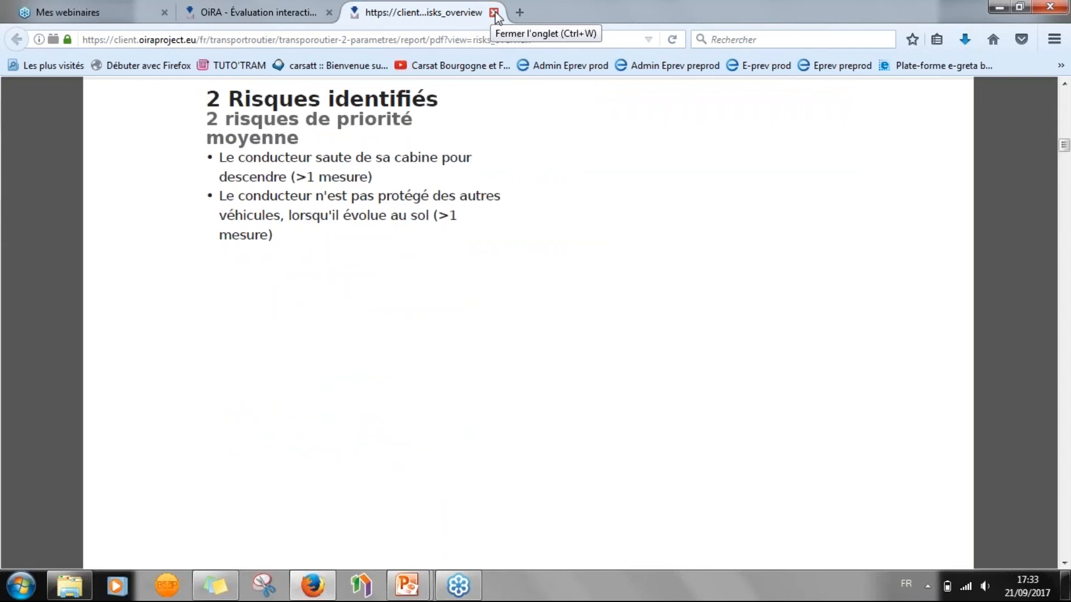
pyautogui.click(494, 13)
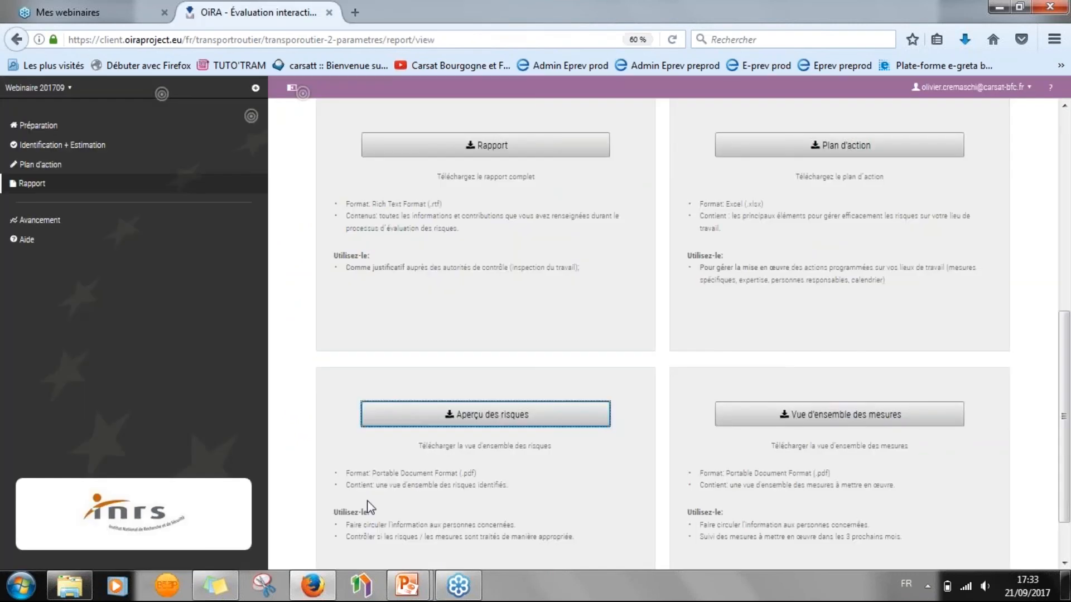
# Open the Vue d'ensemble des mesures PDF from the report downloads and examine the planned measures for Prise de véhicule.
pyautogui.click(850, 416)
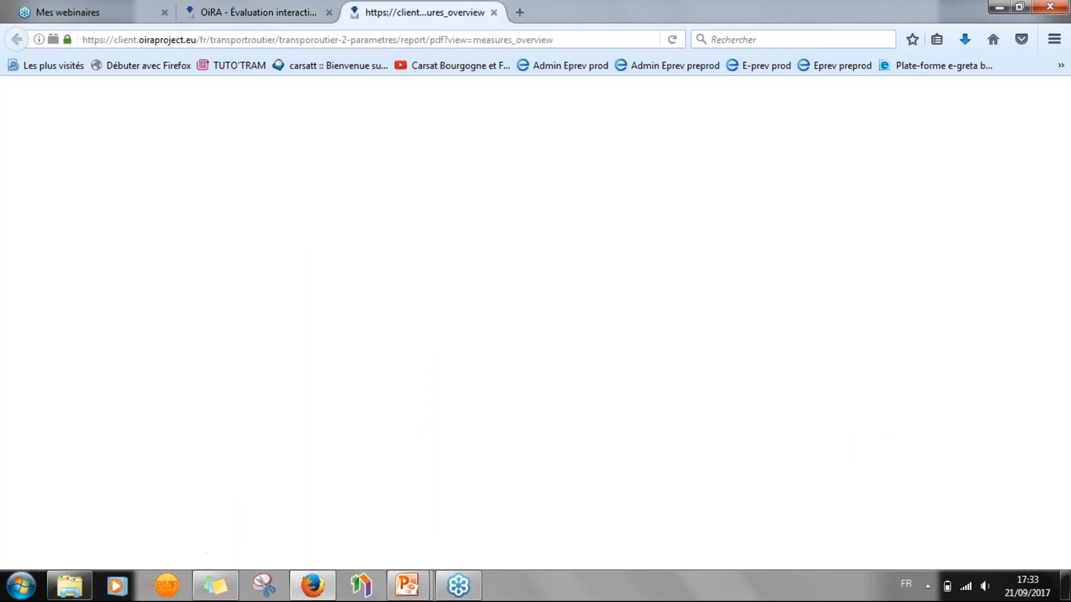
pyautogui.scroll(-3, 804, 427)
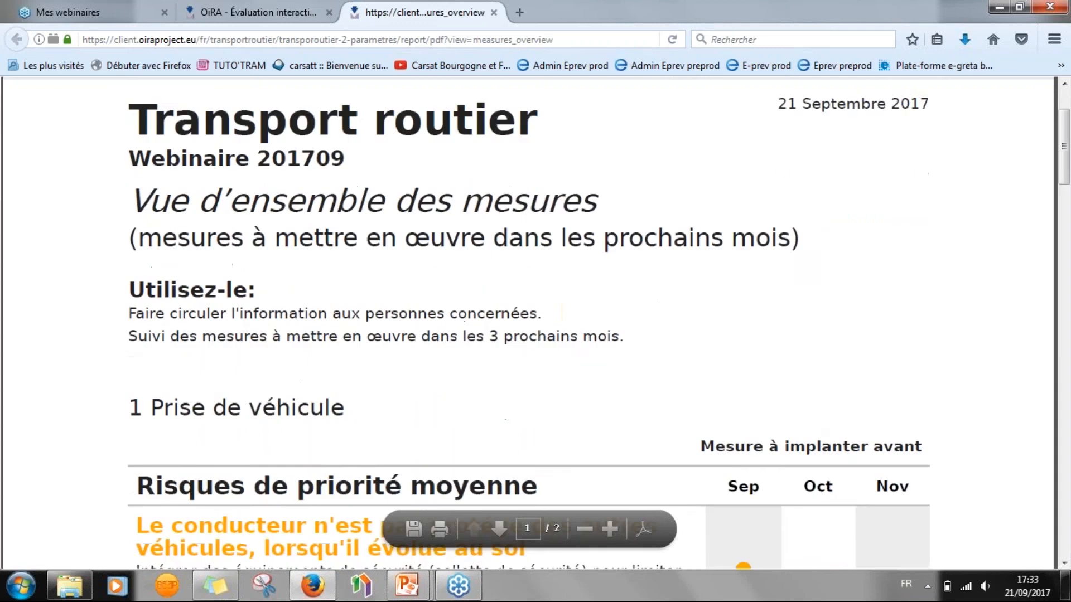